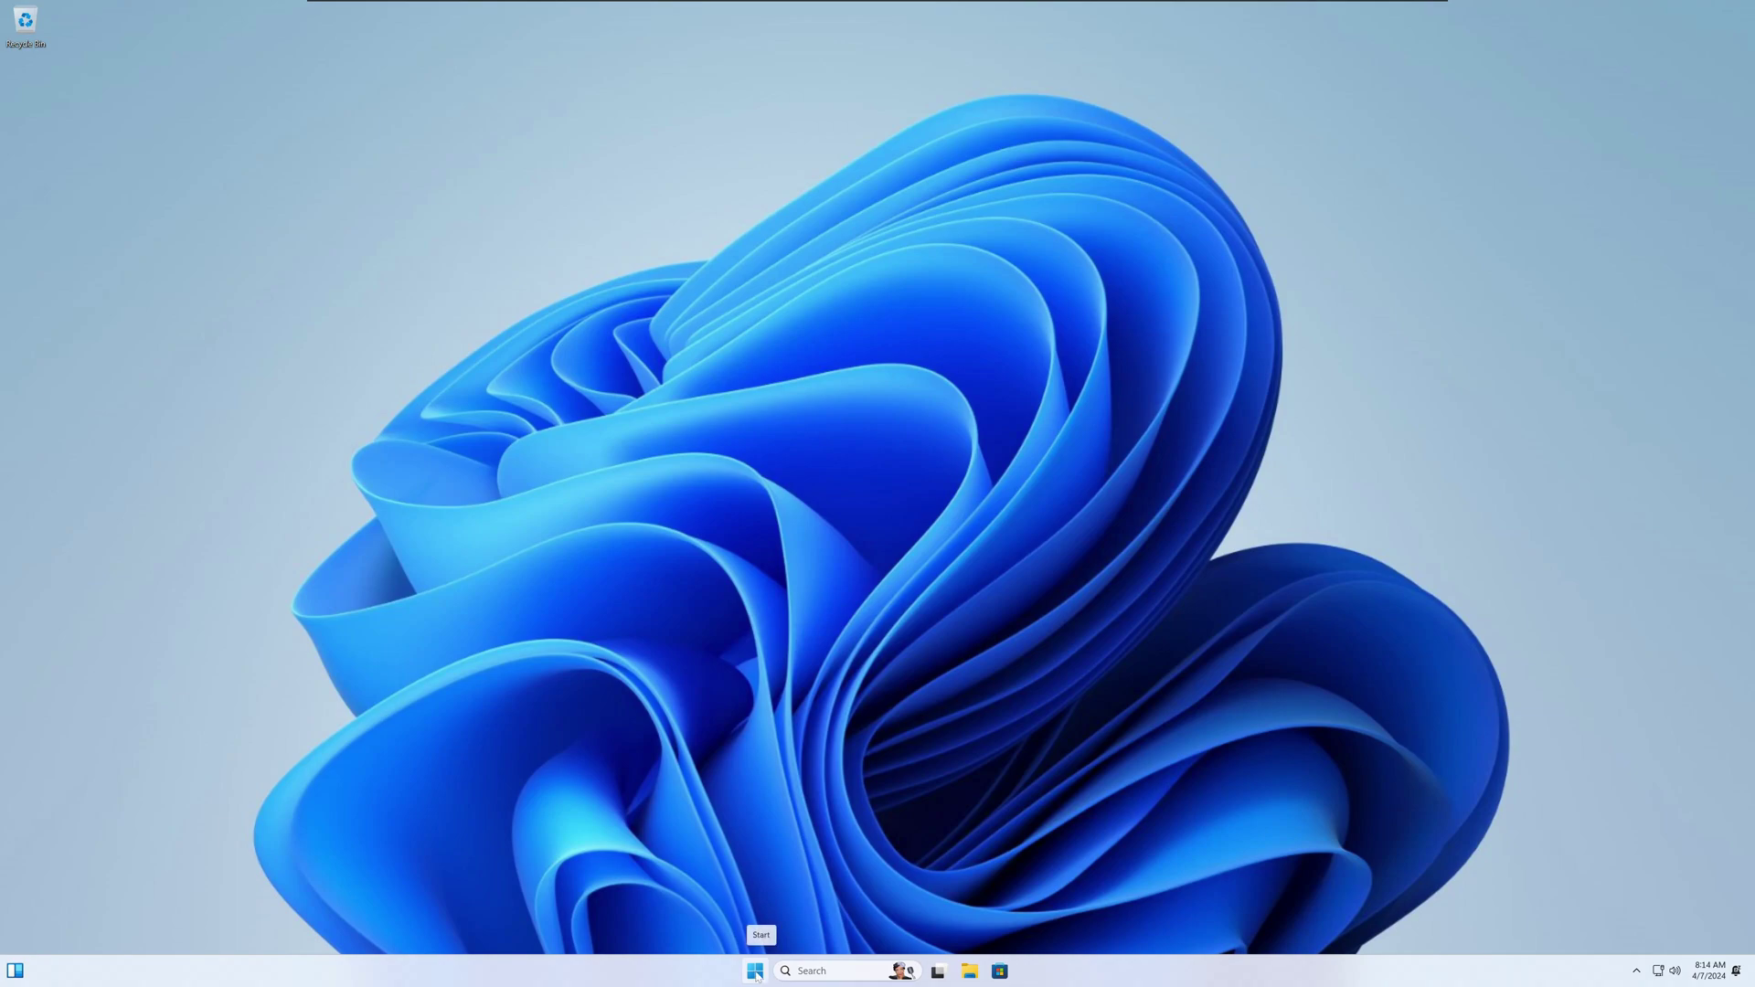
# Step: Check the Windows version (23H2, build 22631.2715) with winver, then open the Start menu
pyautogui.rightClick(757, 976)
pyautogui.click(753, 894)
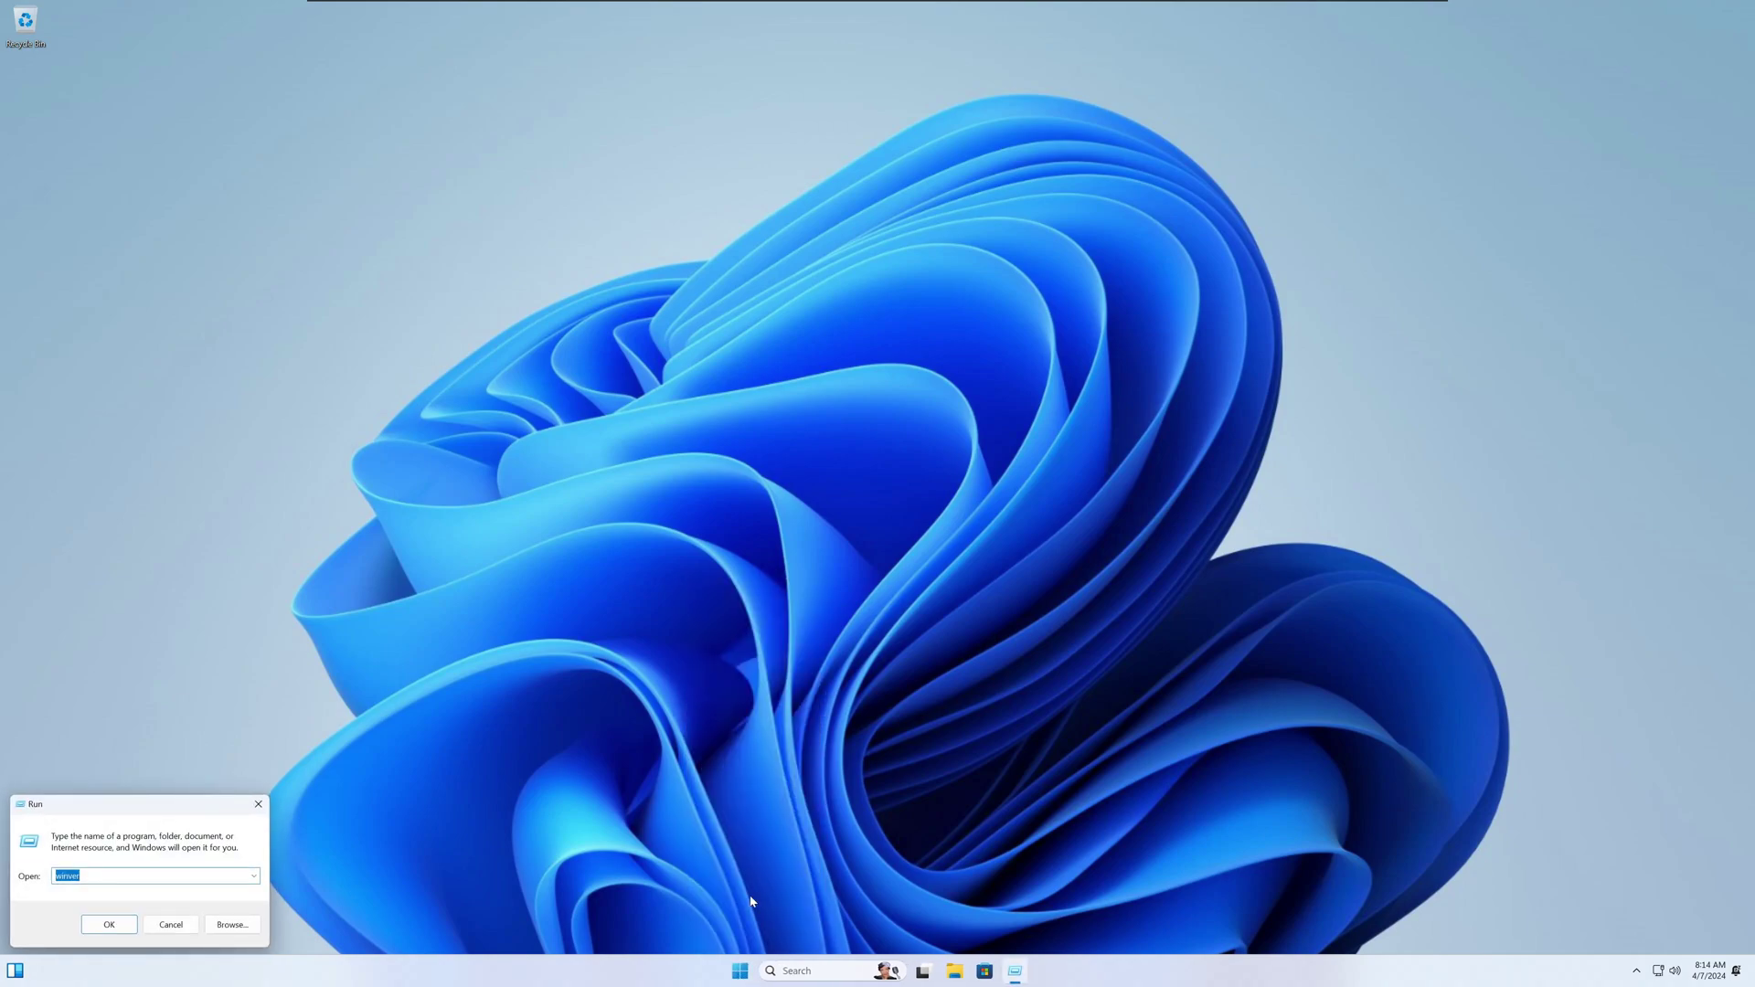
pyautogui.write('winver')
pyautogui.press('Return')
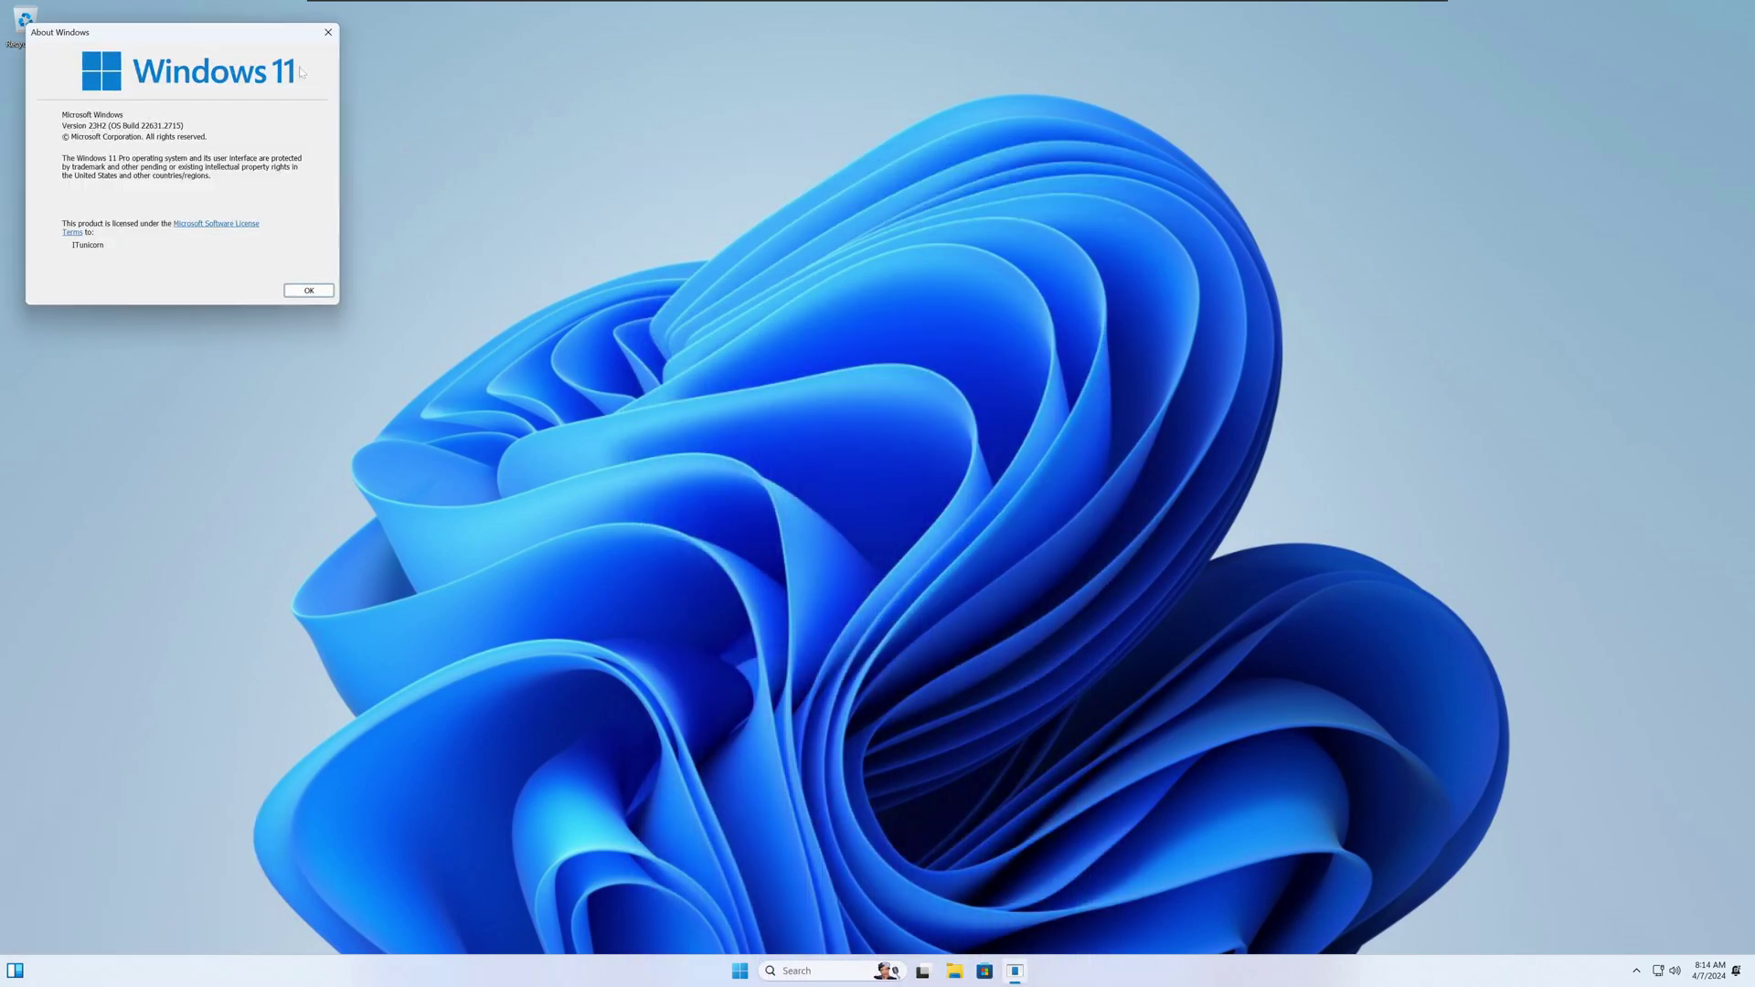
pyautogui.click(328, 32)
pyautogui.press('super')
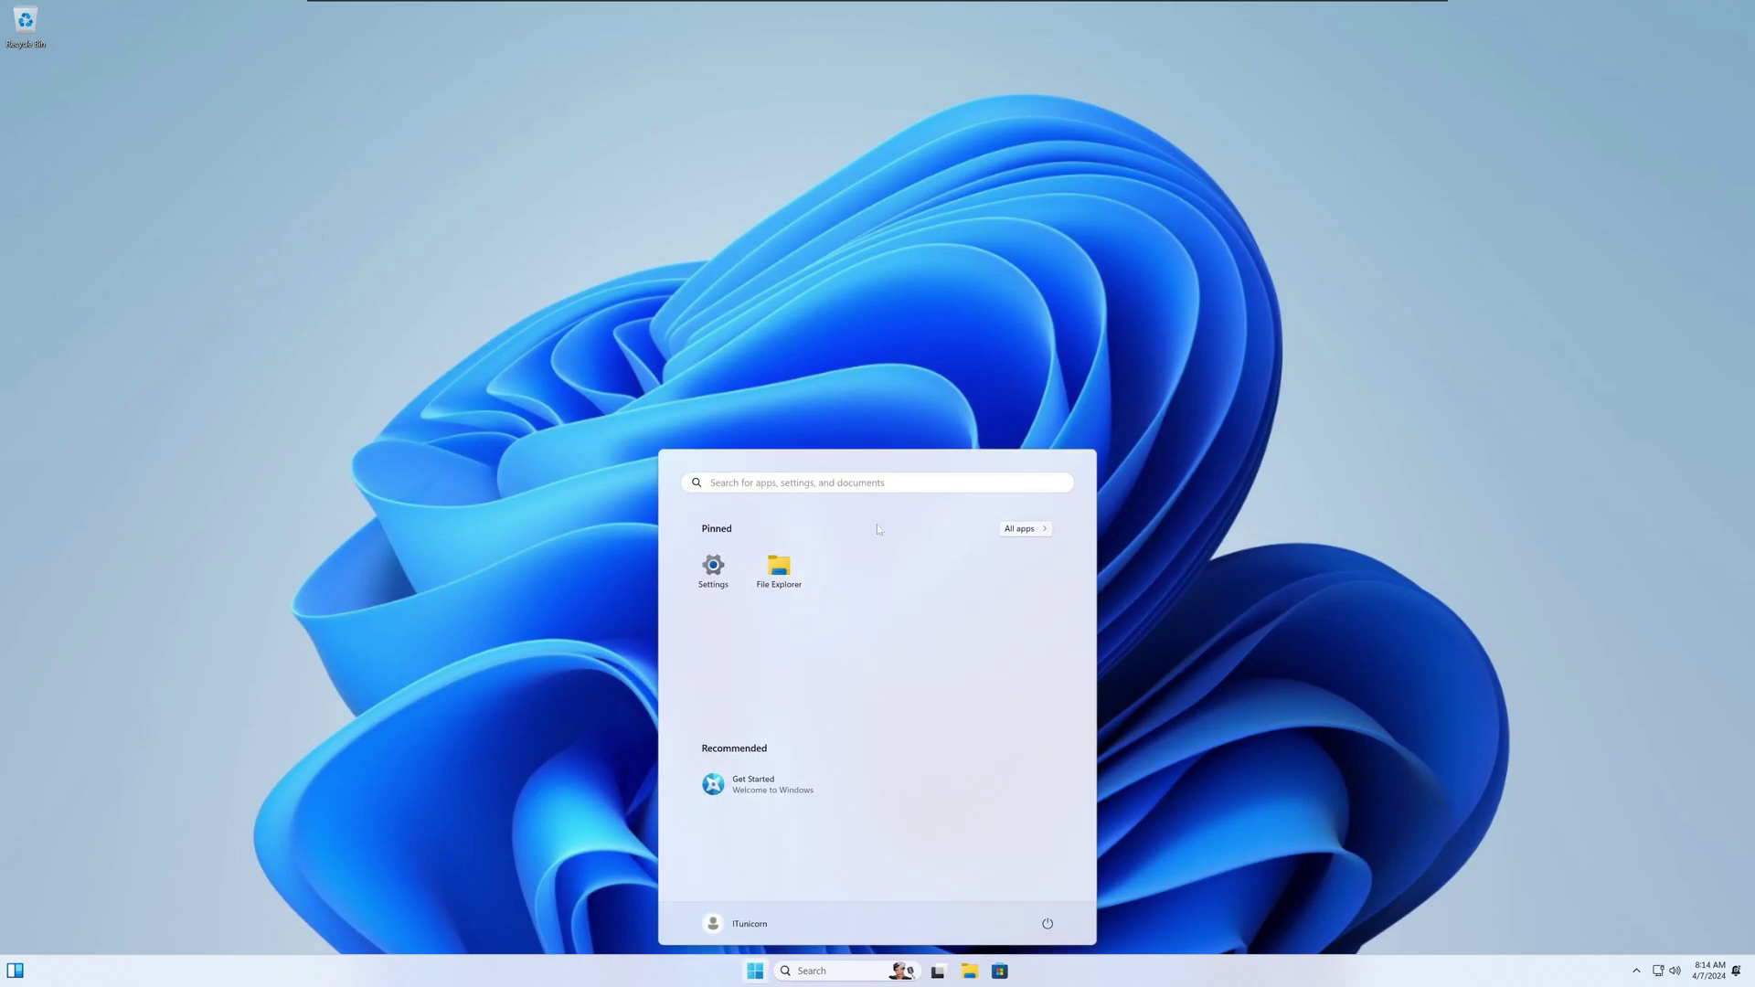
# Step: Scroll through the minimal All apps list in Start, then close the menu
pyautogui.click(1025, 528)
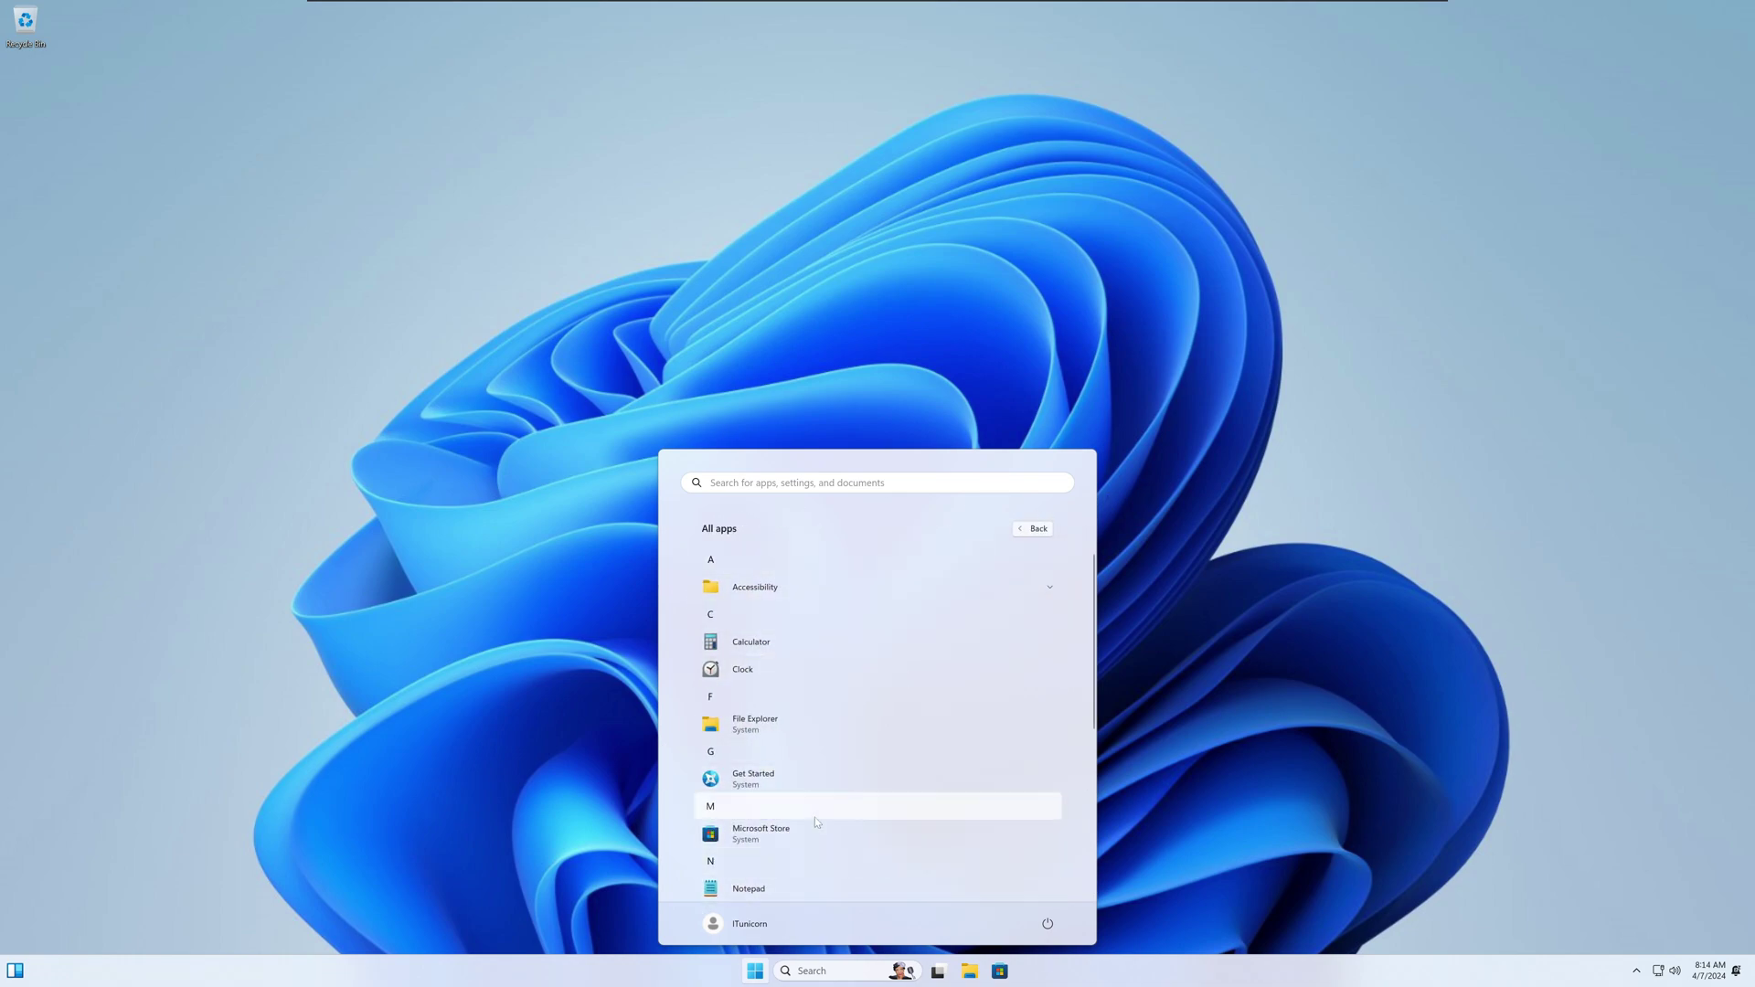
pyautogui.scroll(-3, 787, 669)
pyautogui.scroll(-2, 822, 759)
pyautogui.scroll(5, 980, 830)
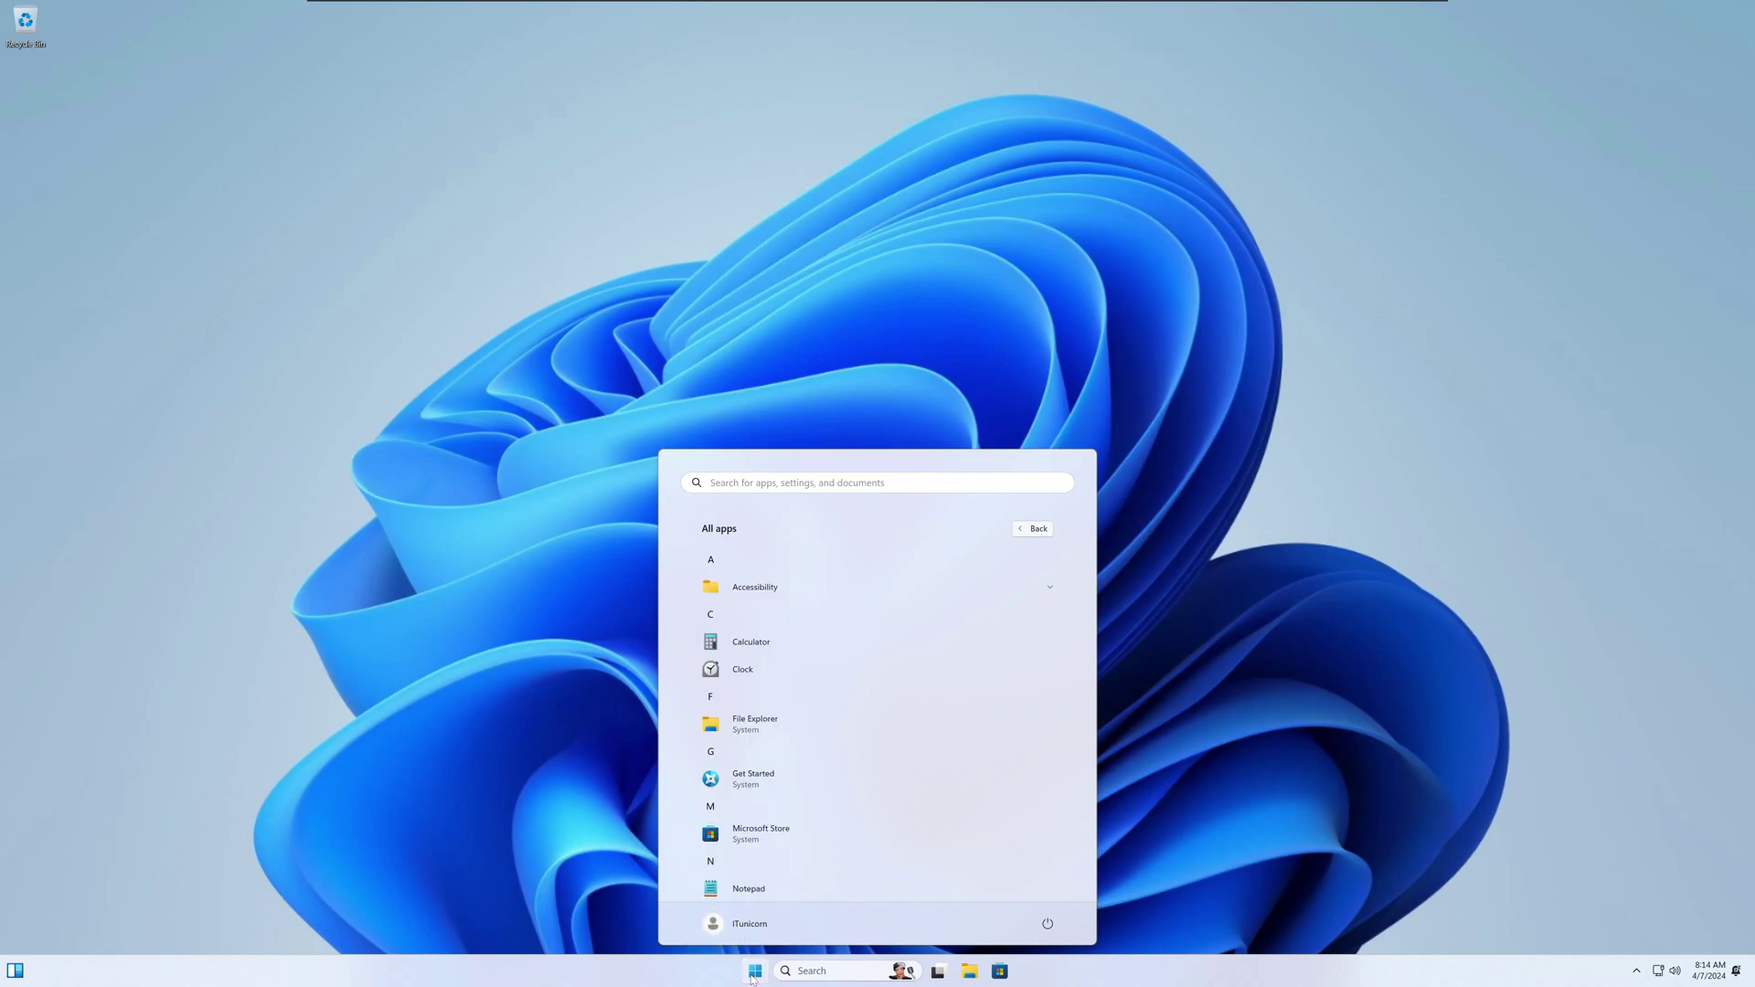
pyautogui.click(754, 971)
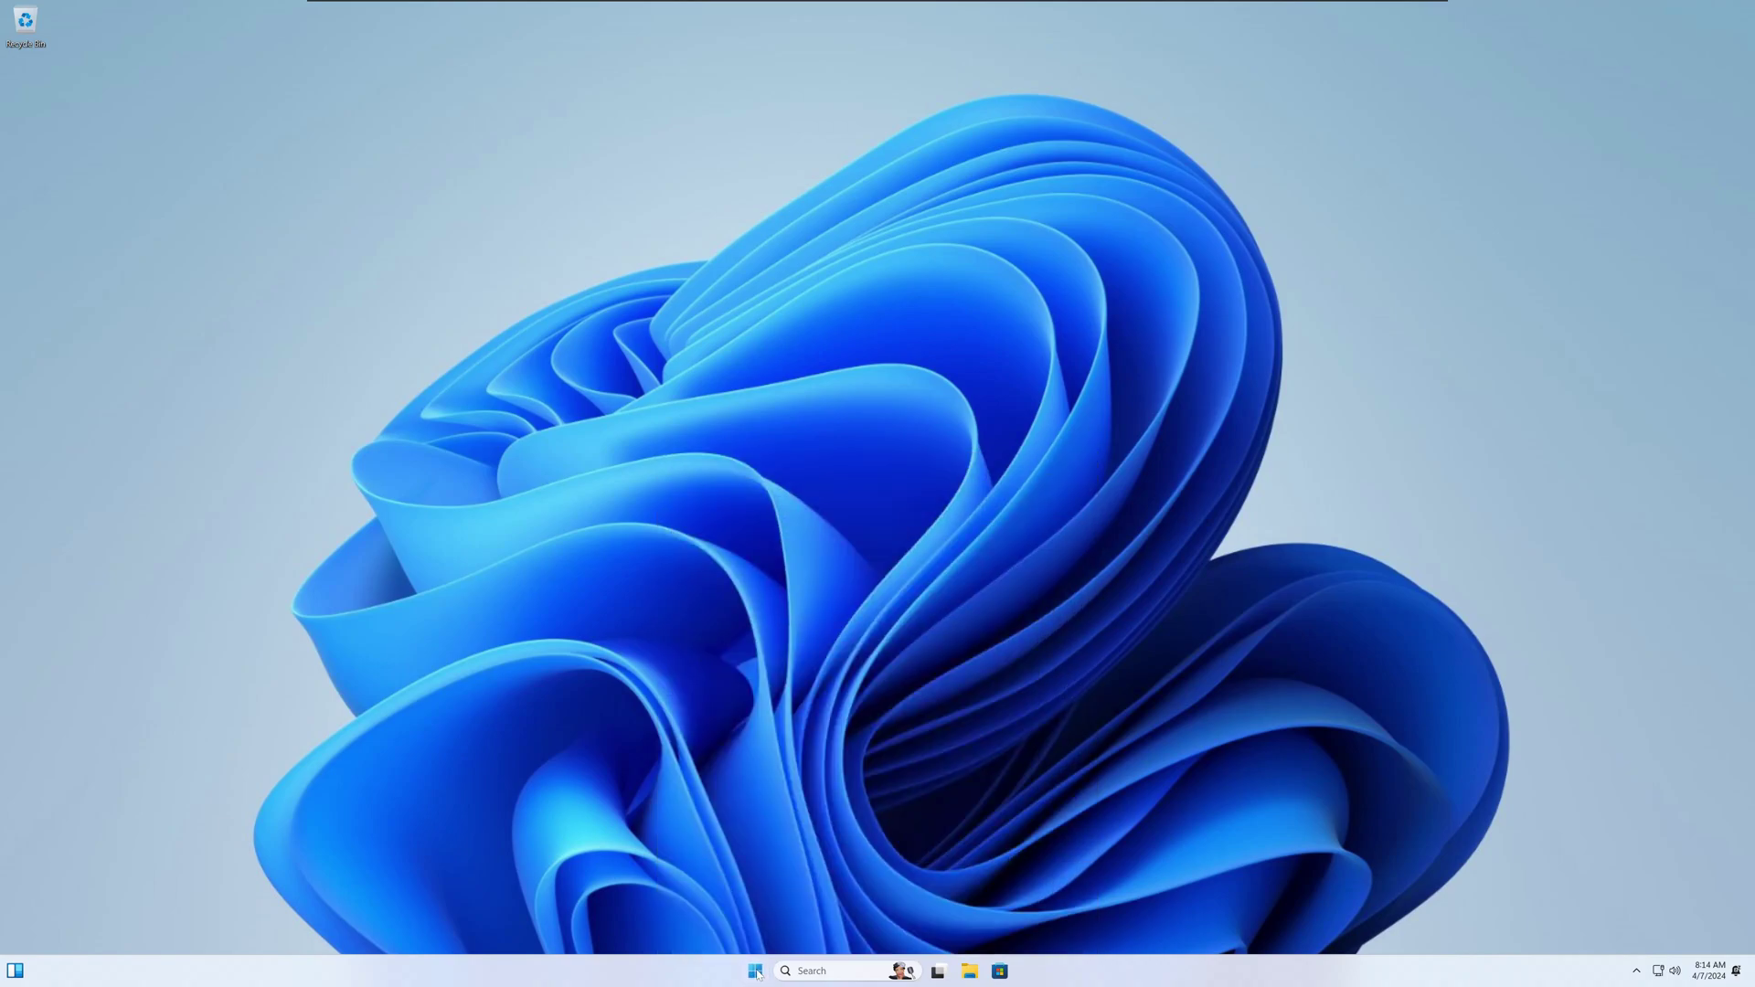
# Step: Run 'winget install edge' in a new Command Prompt, which fails on the winget source
pyautogui.rightClick(751, 975)
pyautogui.click(746, 891)
pyautogui.write('cmd')
pyautogui.press('Return')
pyautogui.write('winget')
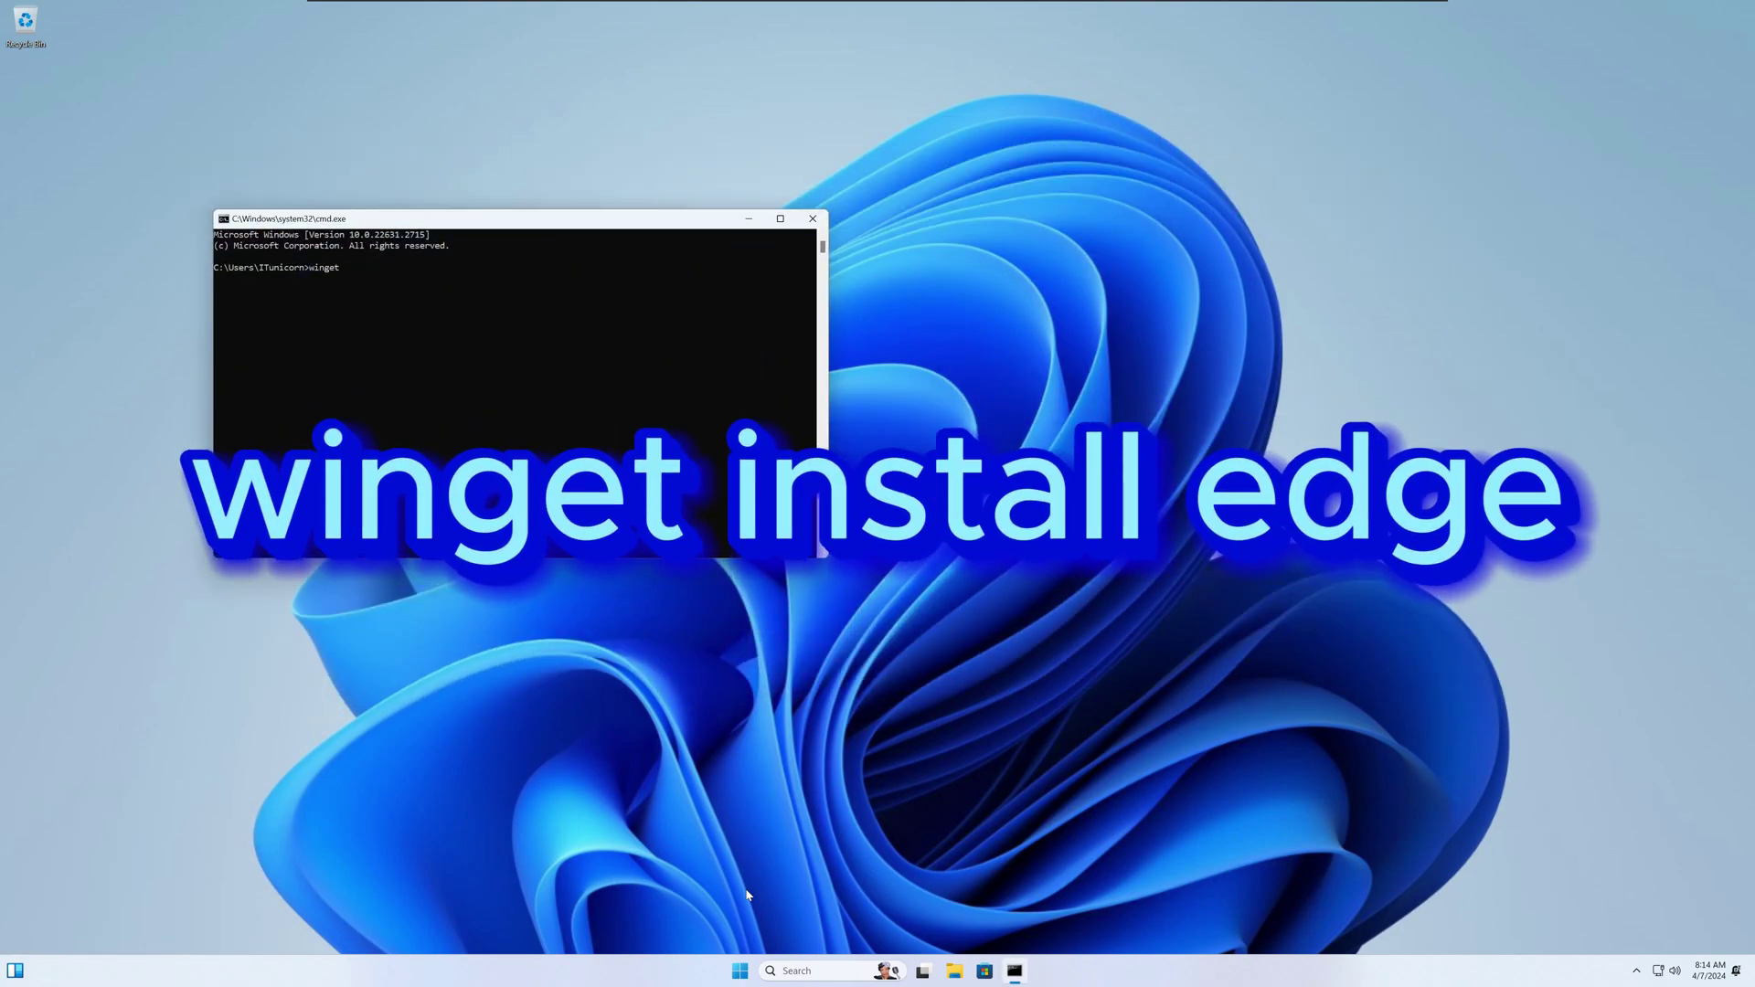
pyautogui.write(' install edge')
pyautogui.press('Return')
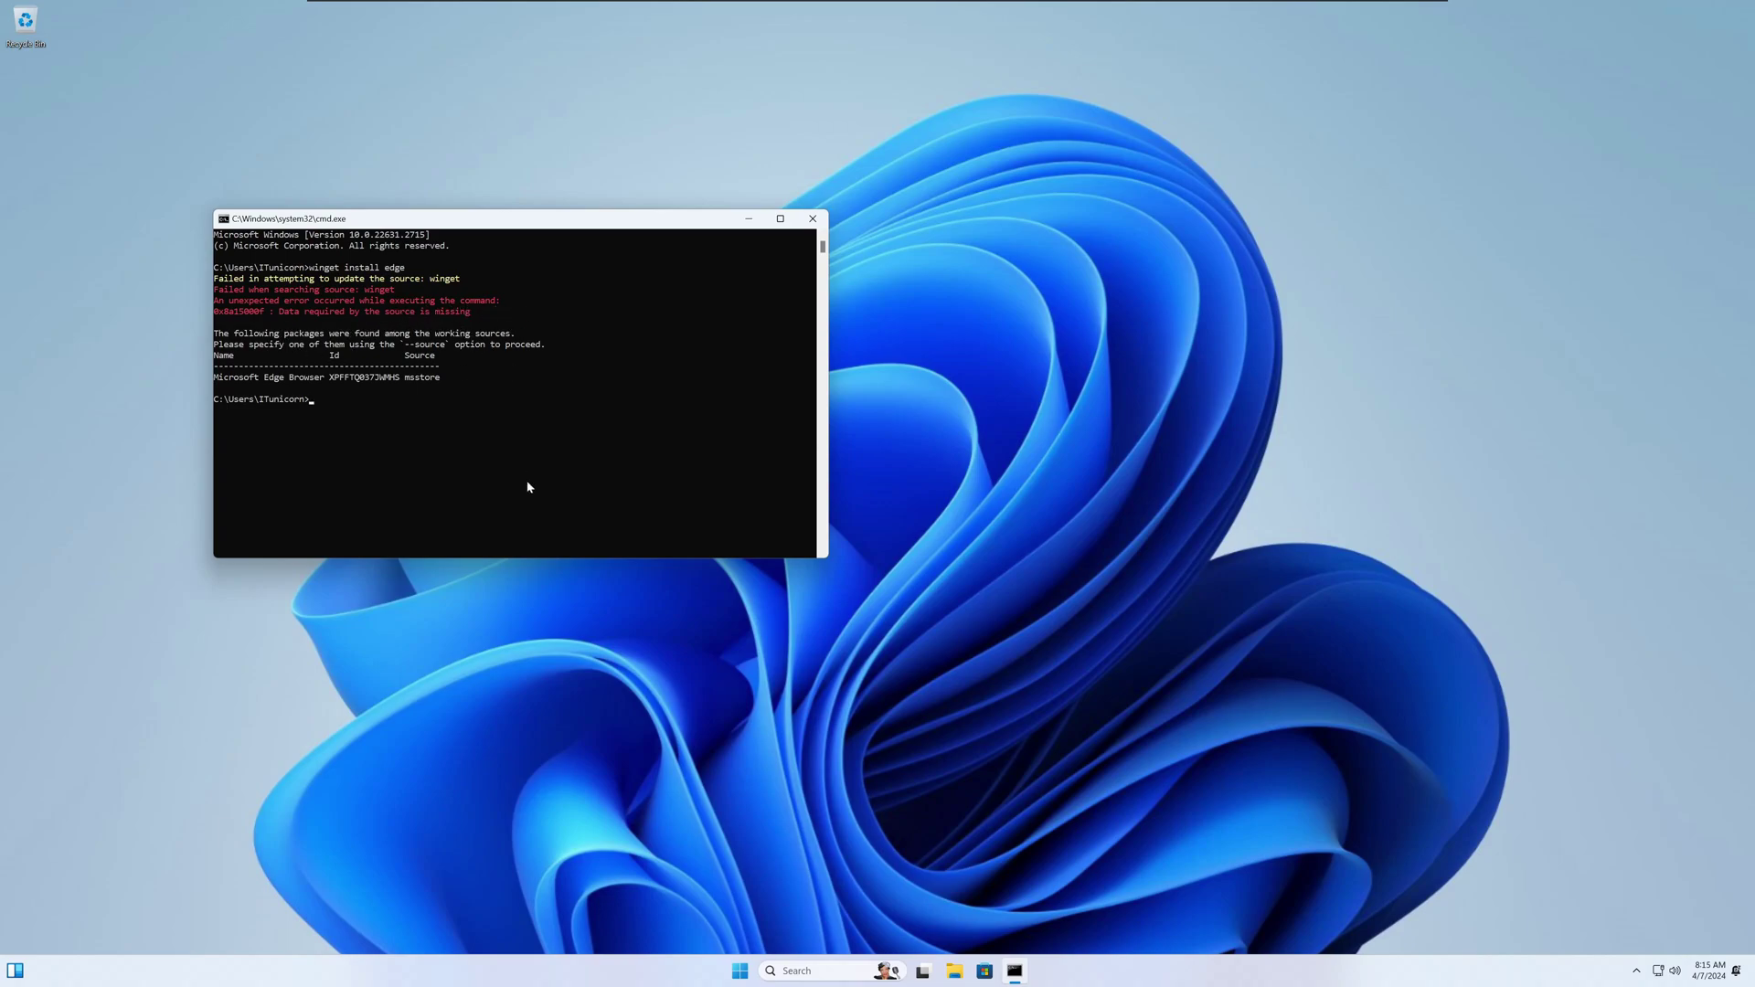
# Step: Ping 8.8.8.8 to confirm connectivity and stop it after two replies
pyautogui.click(1270, 605)
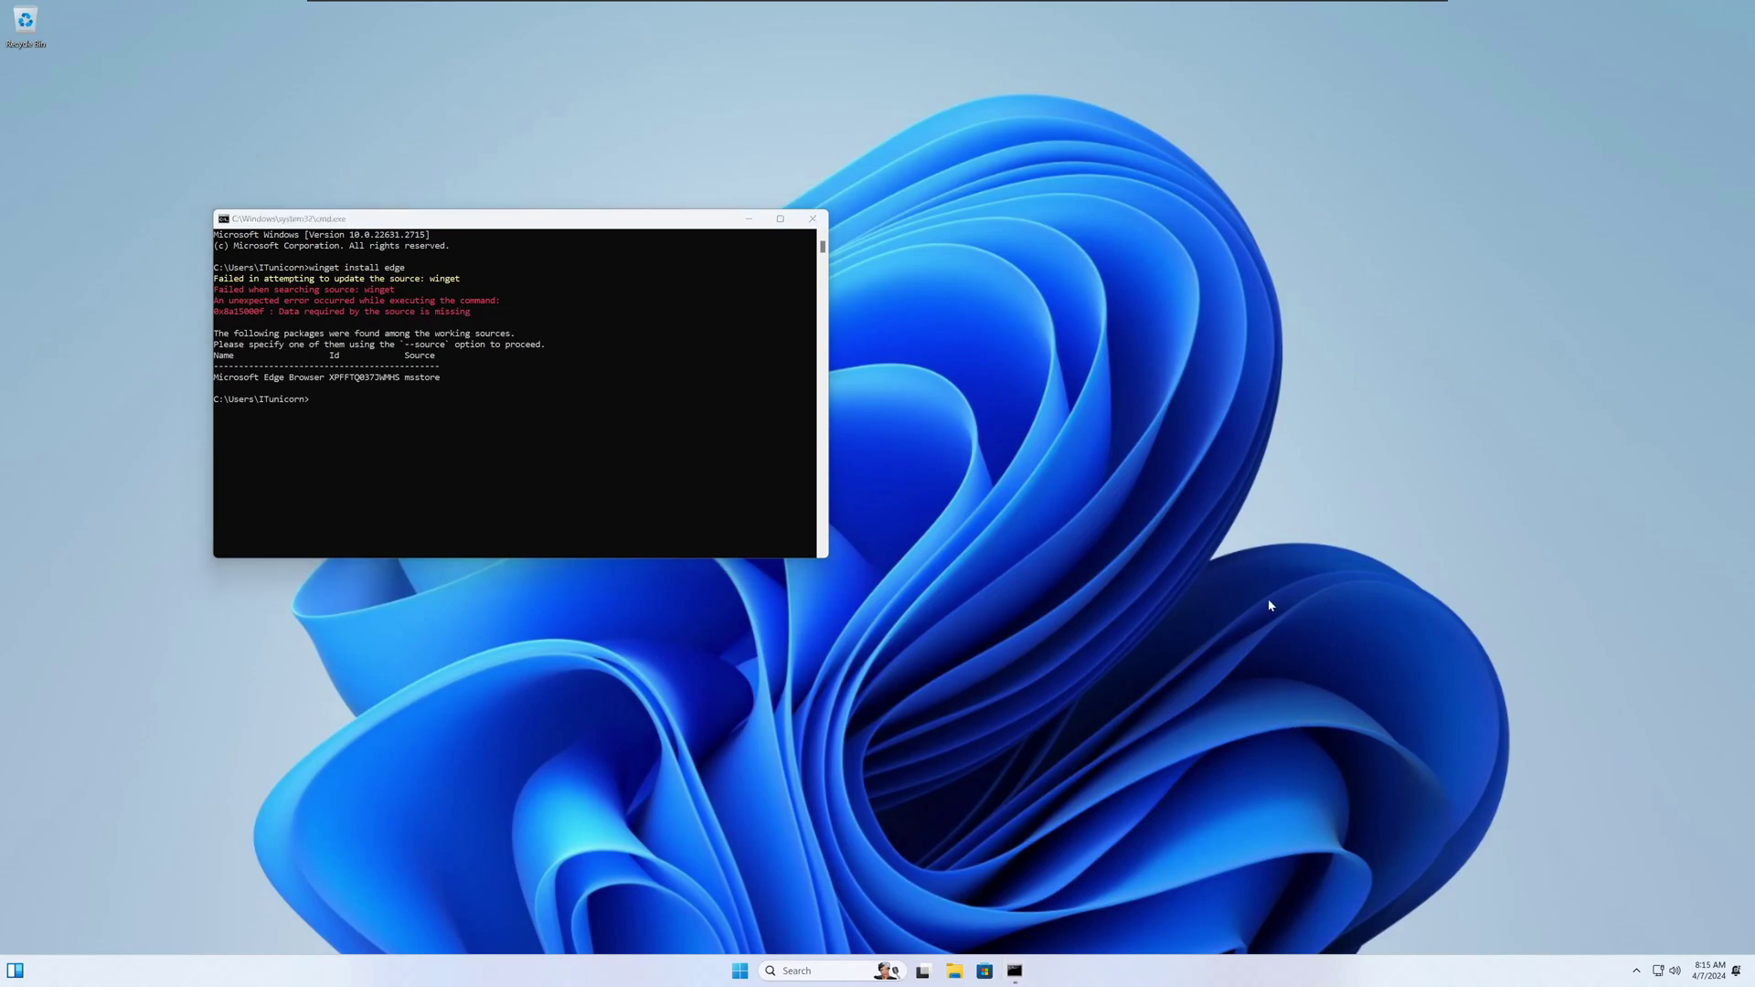
pyautogui.click(509, 477)
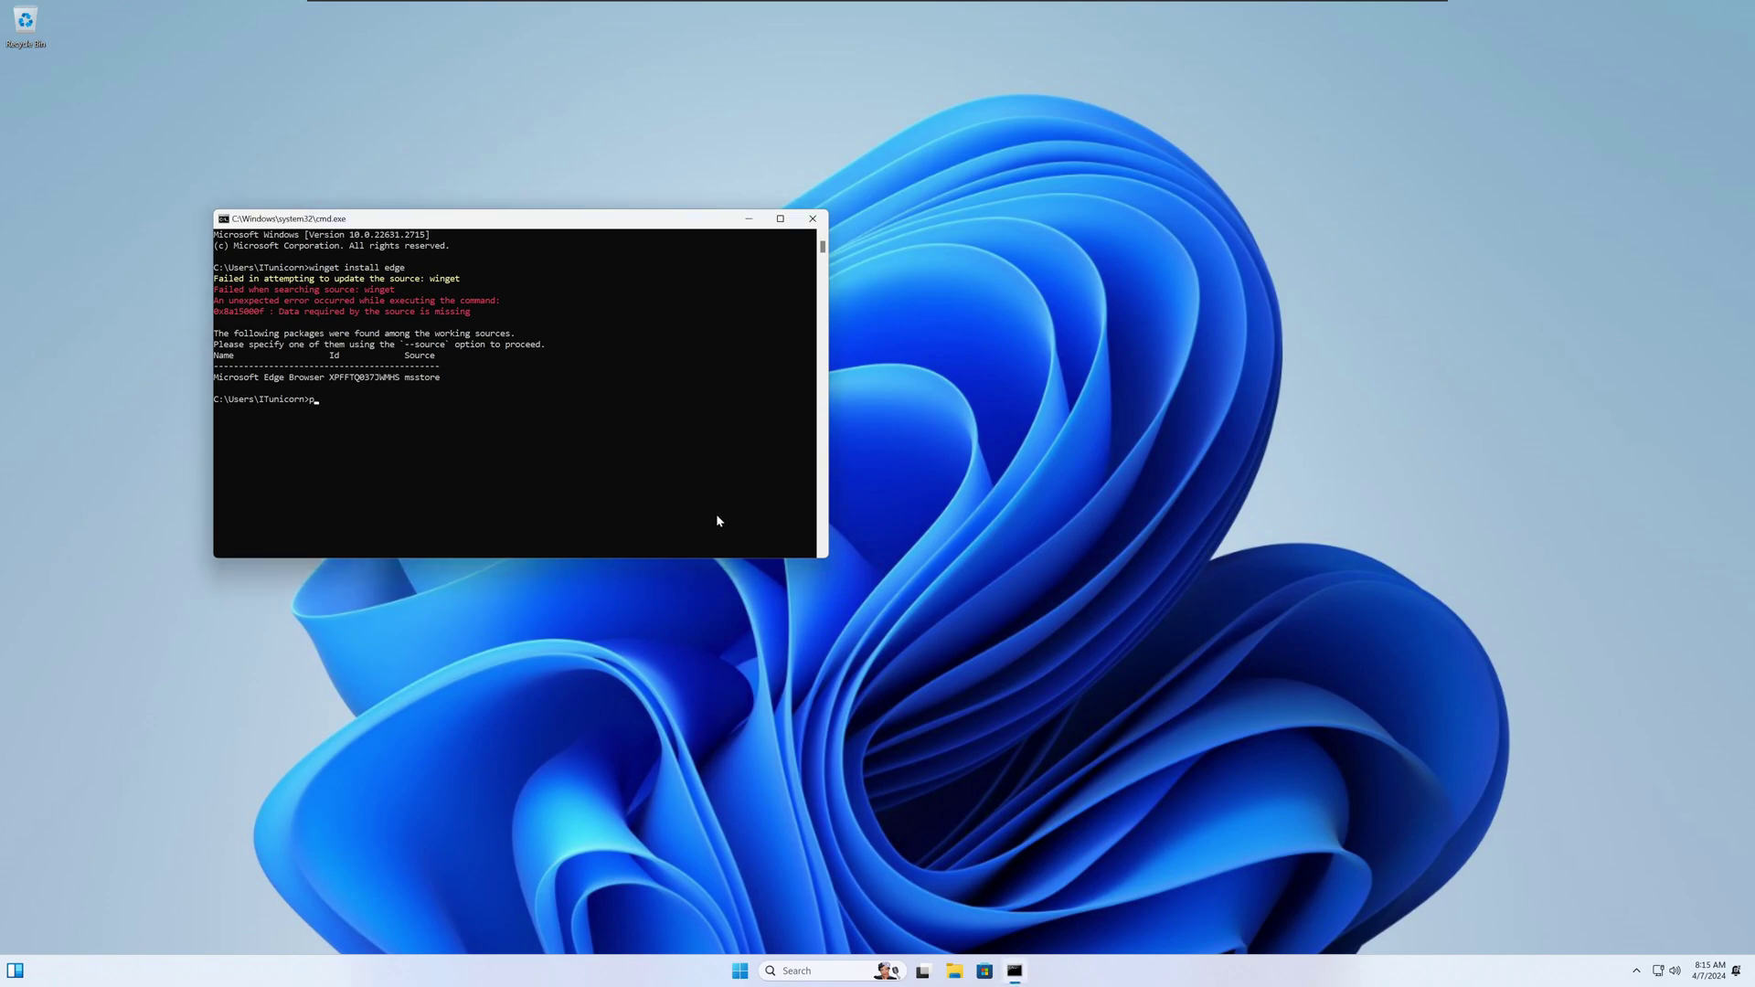
pyautogui.write('ping 8.8.8.8')
pyautogui.press('Return')
pyautogui.hotkey('ctrl', 'c')
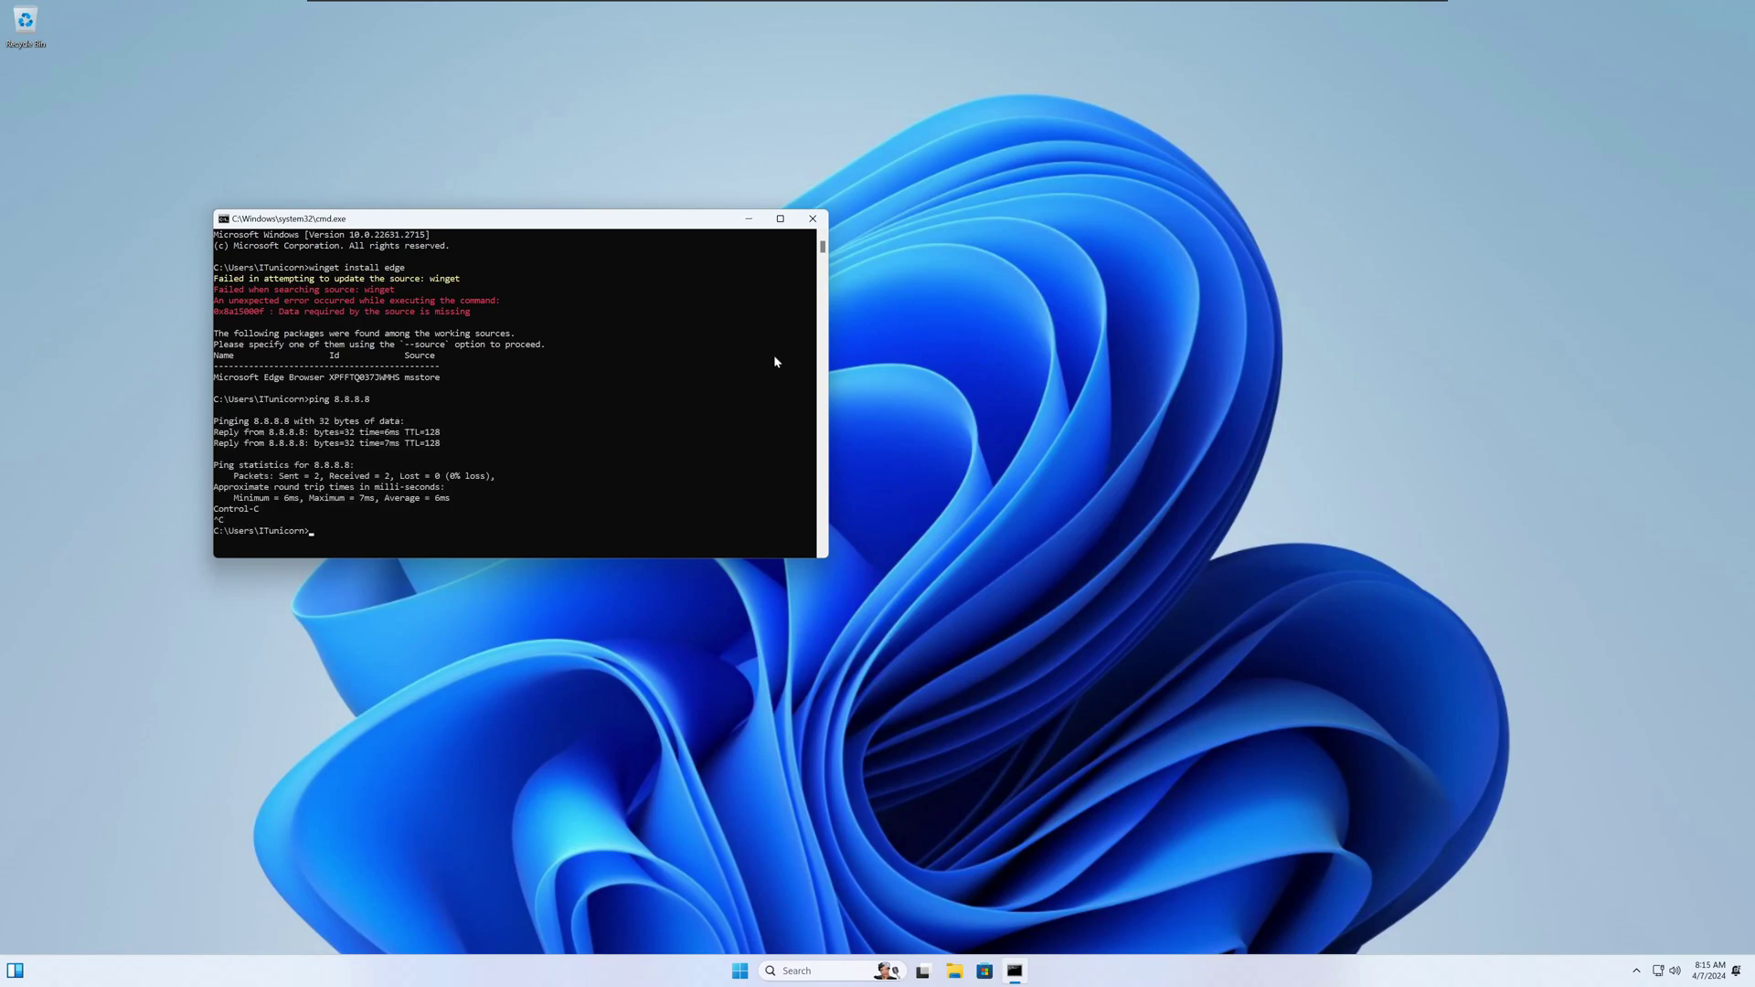
# Step: Close Command Prompt and launch Microsoft Store from a Start search for 'apps'
pyautogui.click(812, 219)
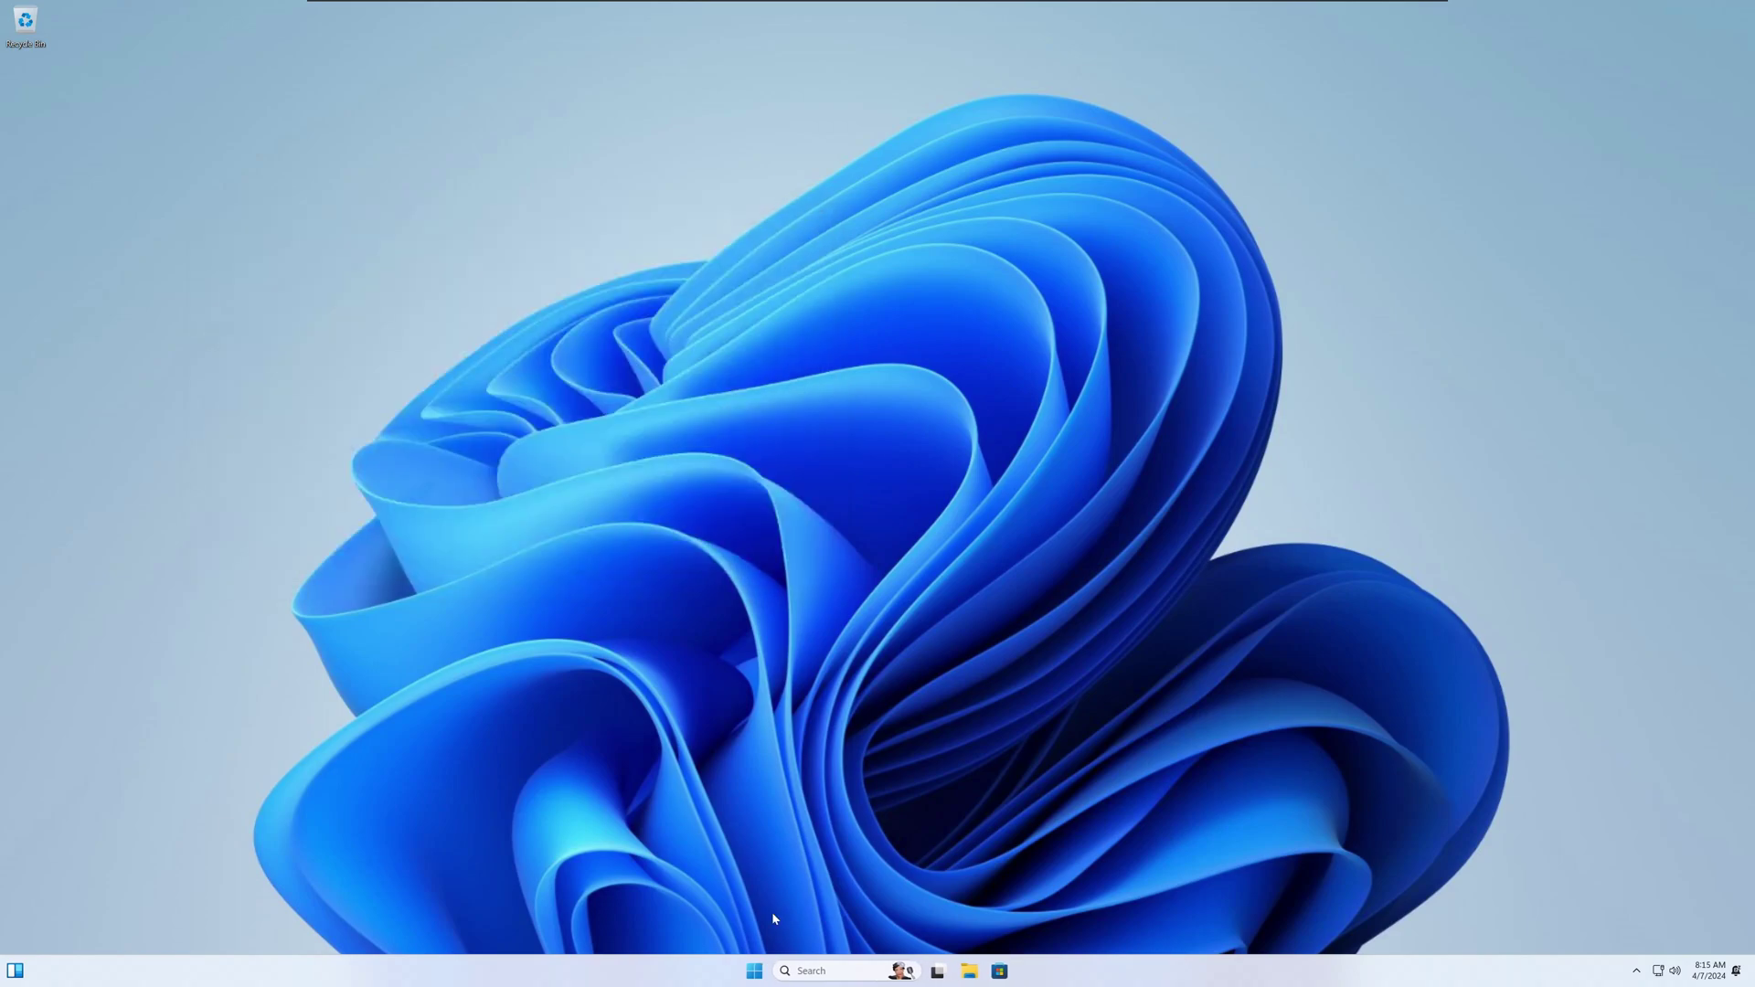
pyautogui.click(755, 972)
pyautogui.click(775, 470)
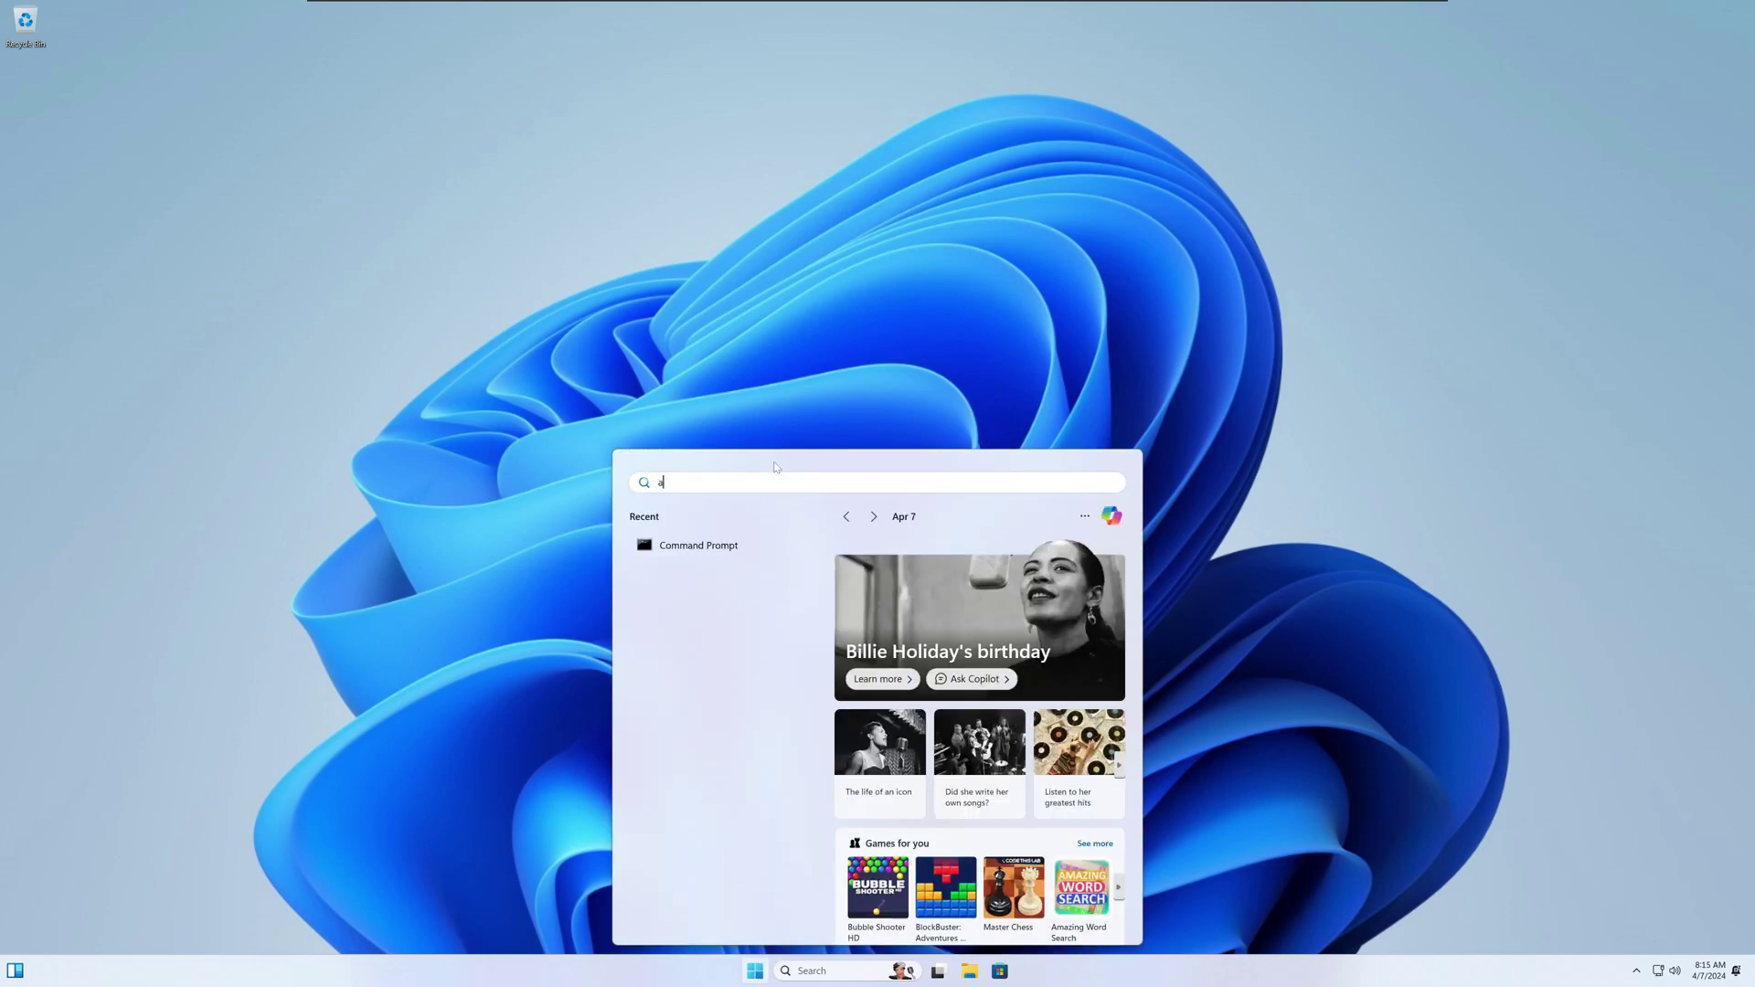
pyautogui.write('apps')
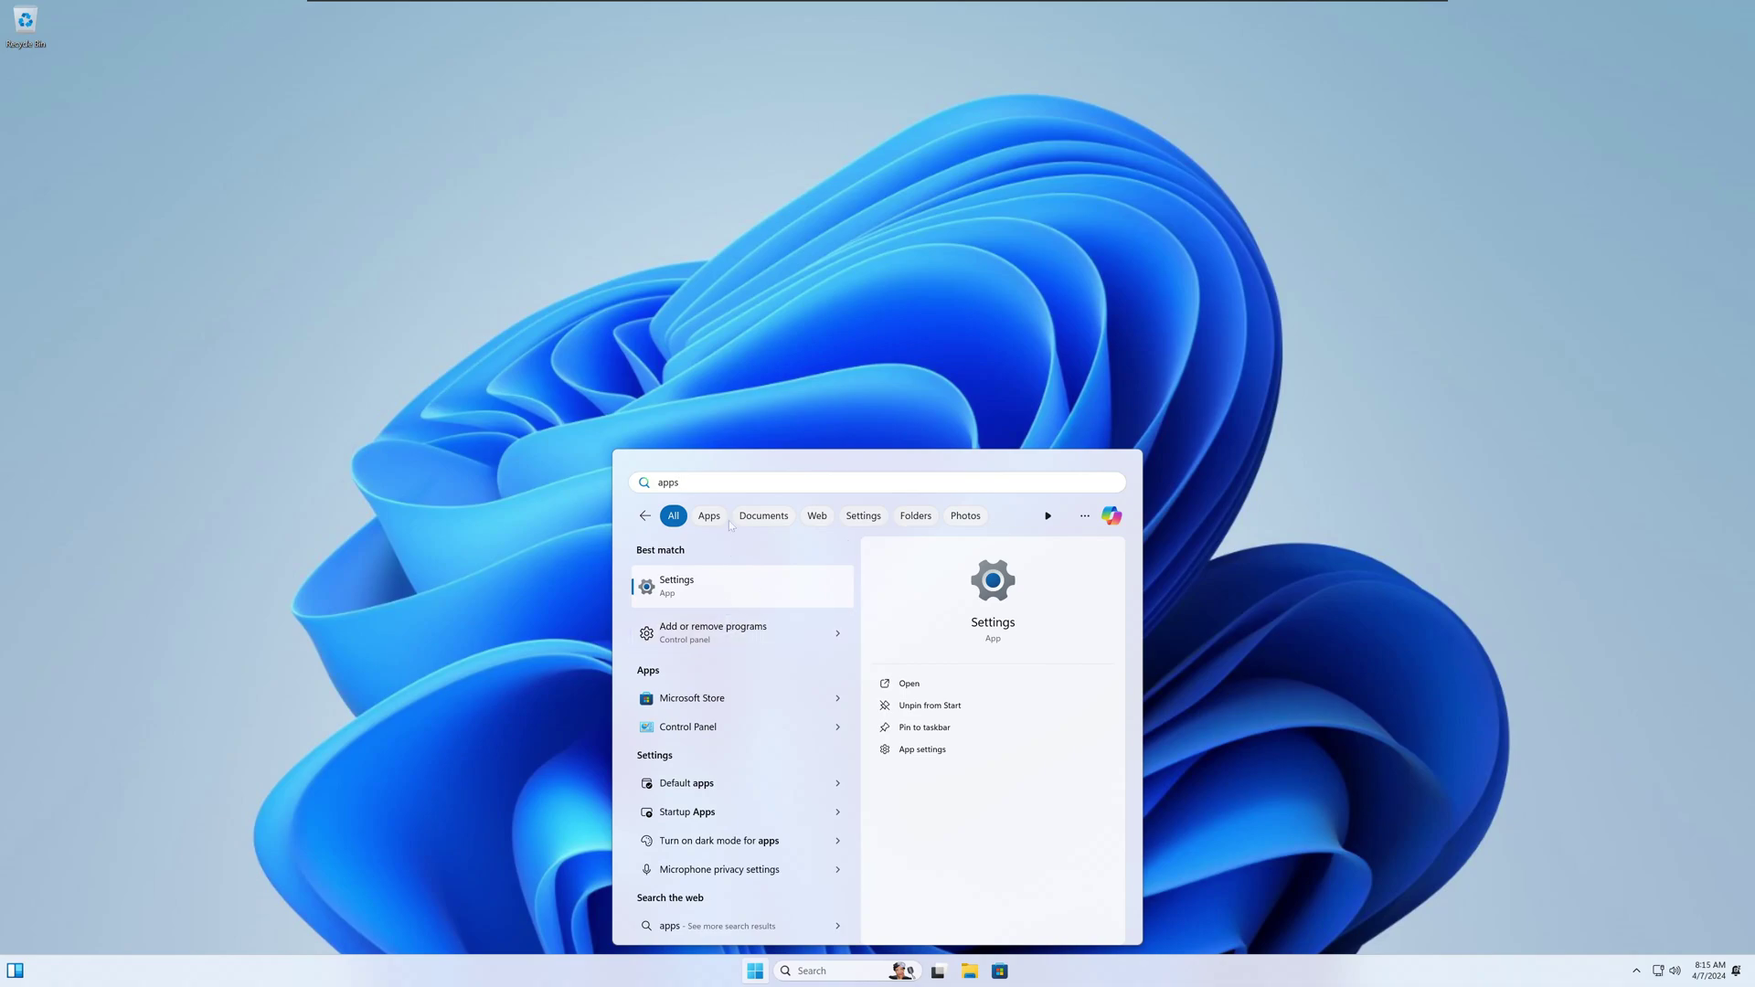
pyautogui.click(713, 516)
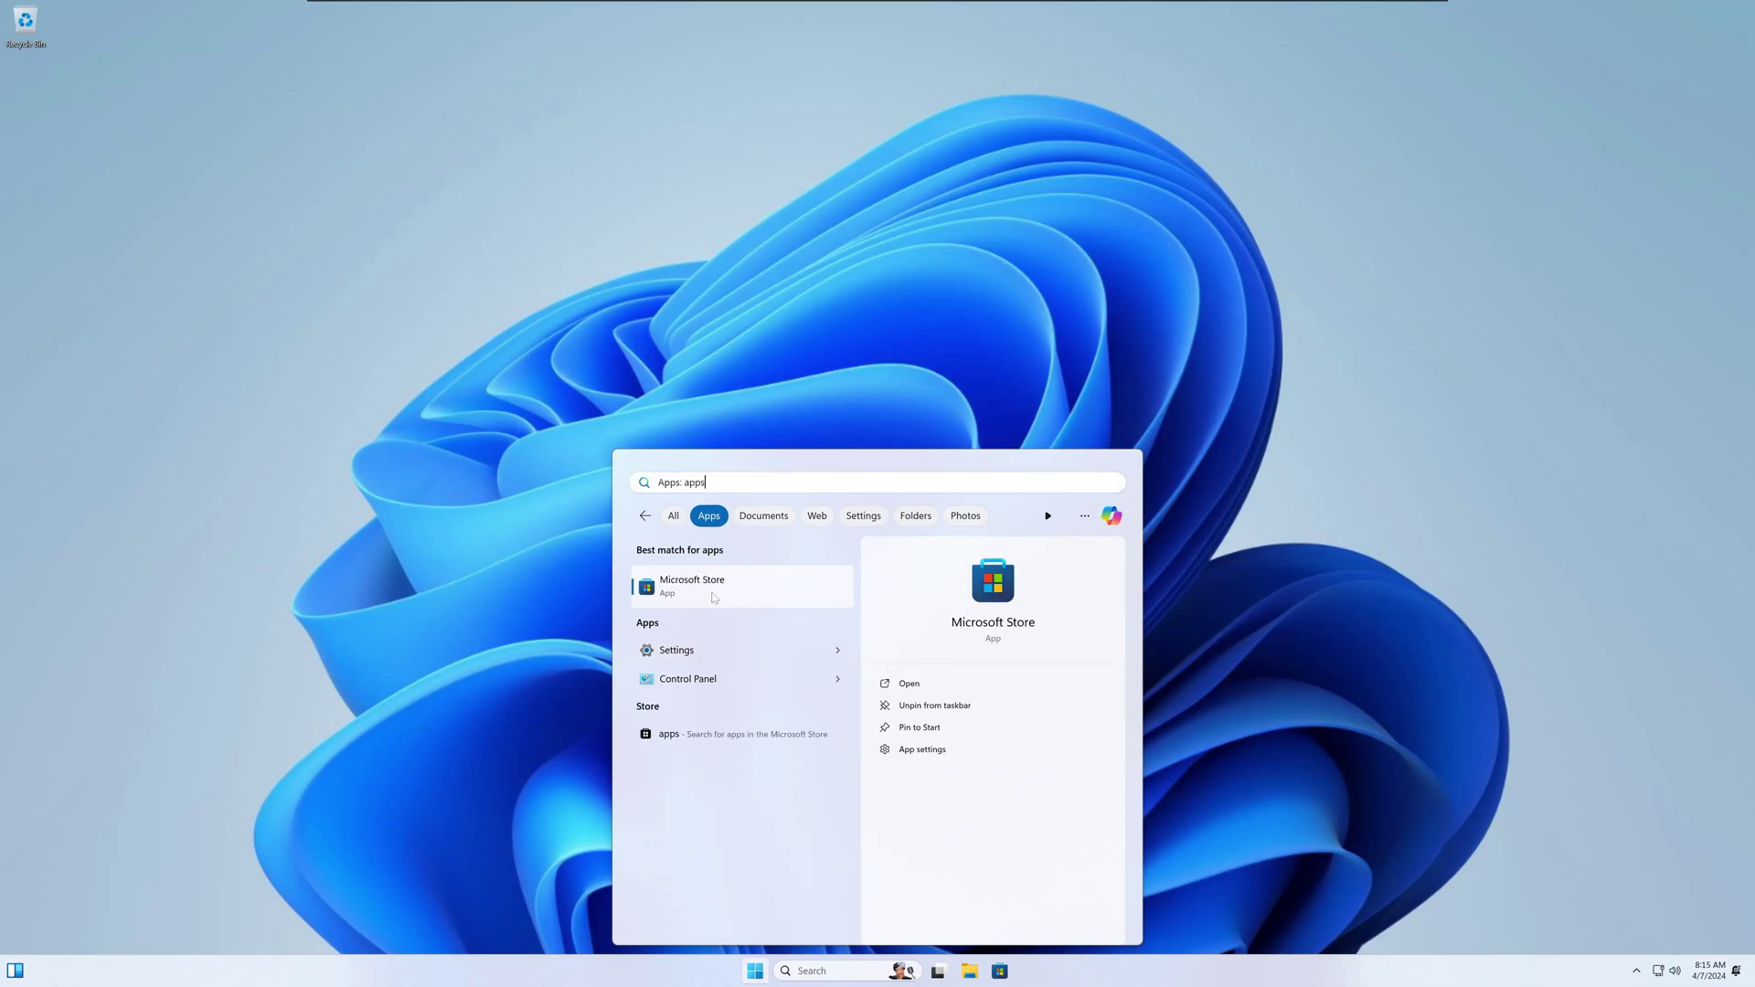
pyautogui.click(714, 603)
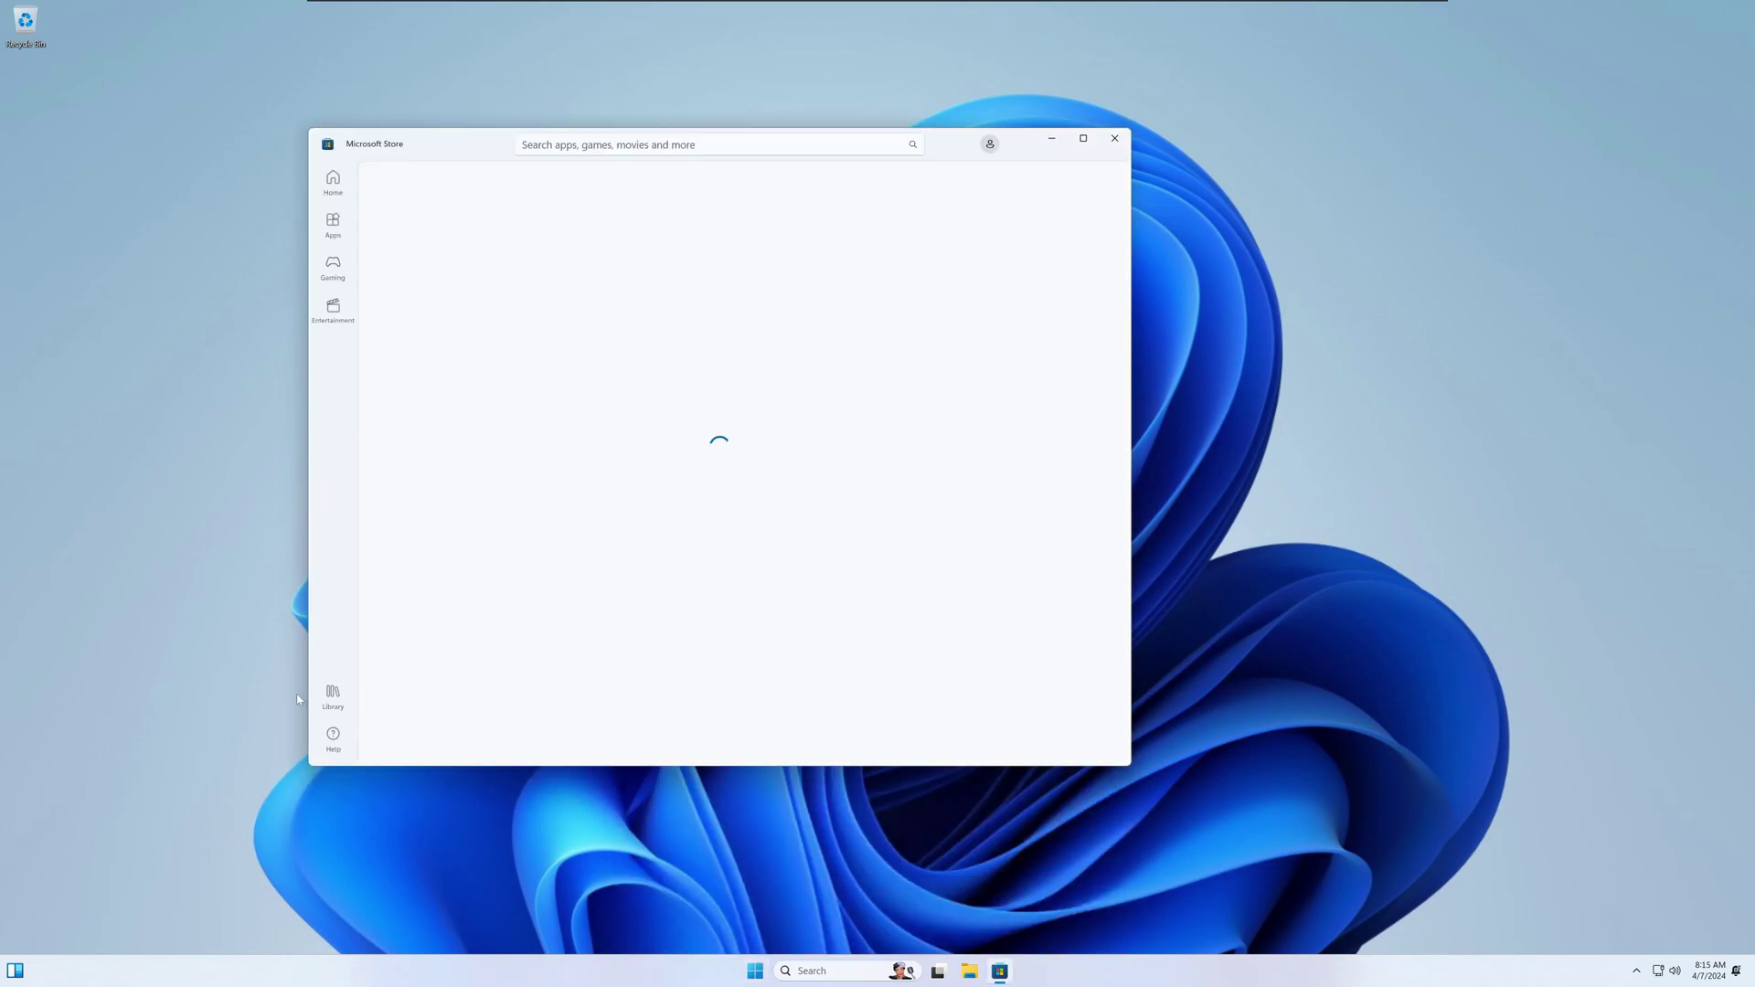
# Step: Update App Installer from the Store's Library, then close the Store
pyautogui.click(334, 695)
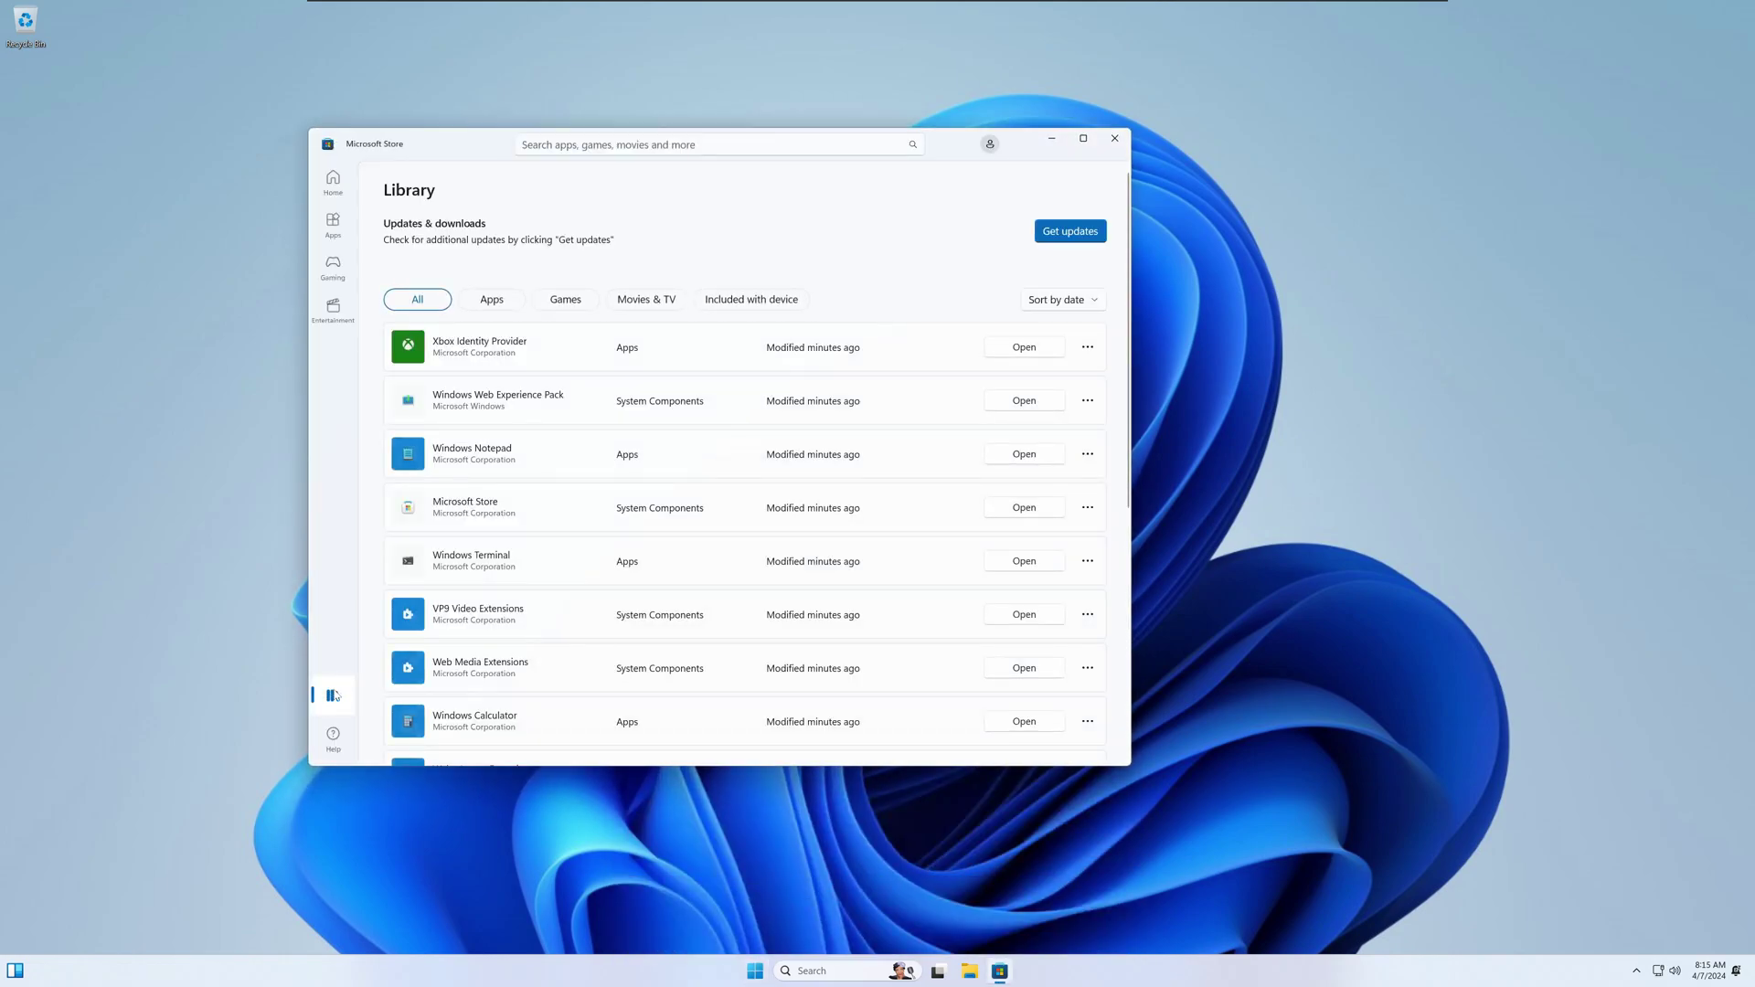
pyautogui.scroll(-4, 949, 636)
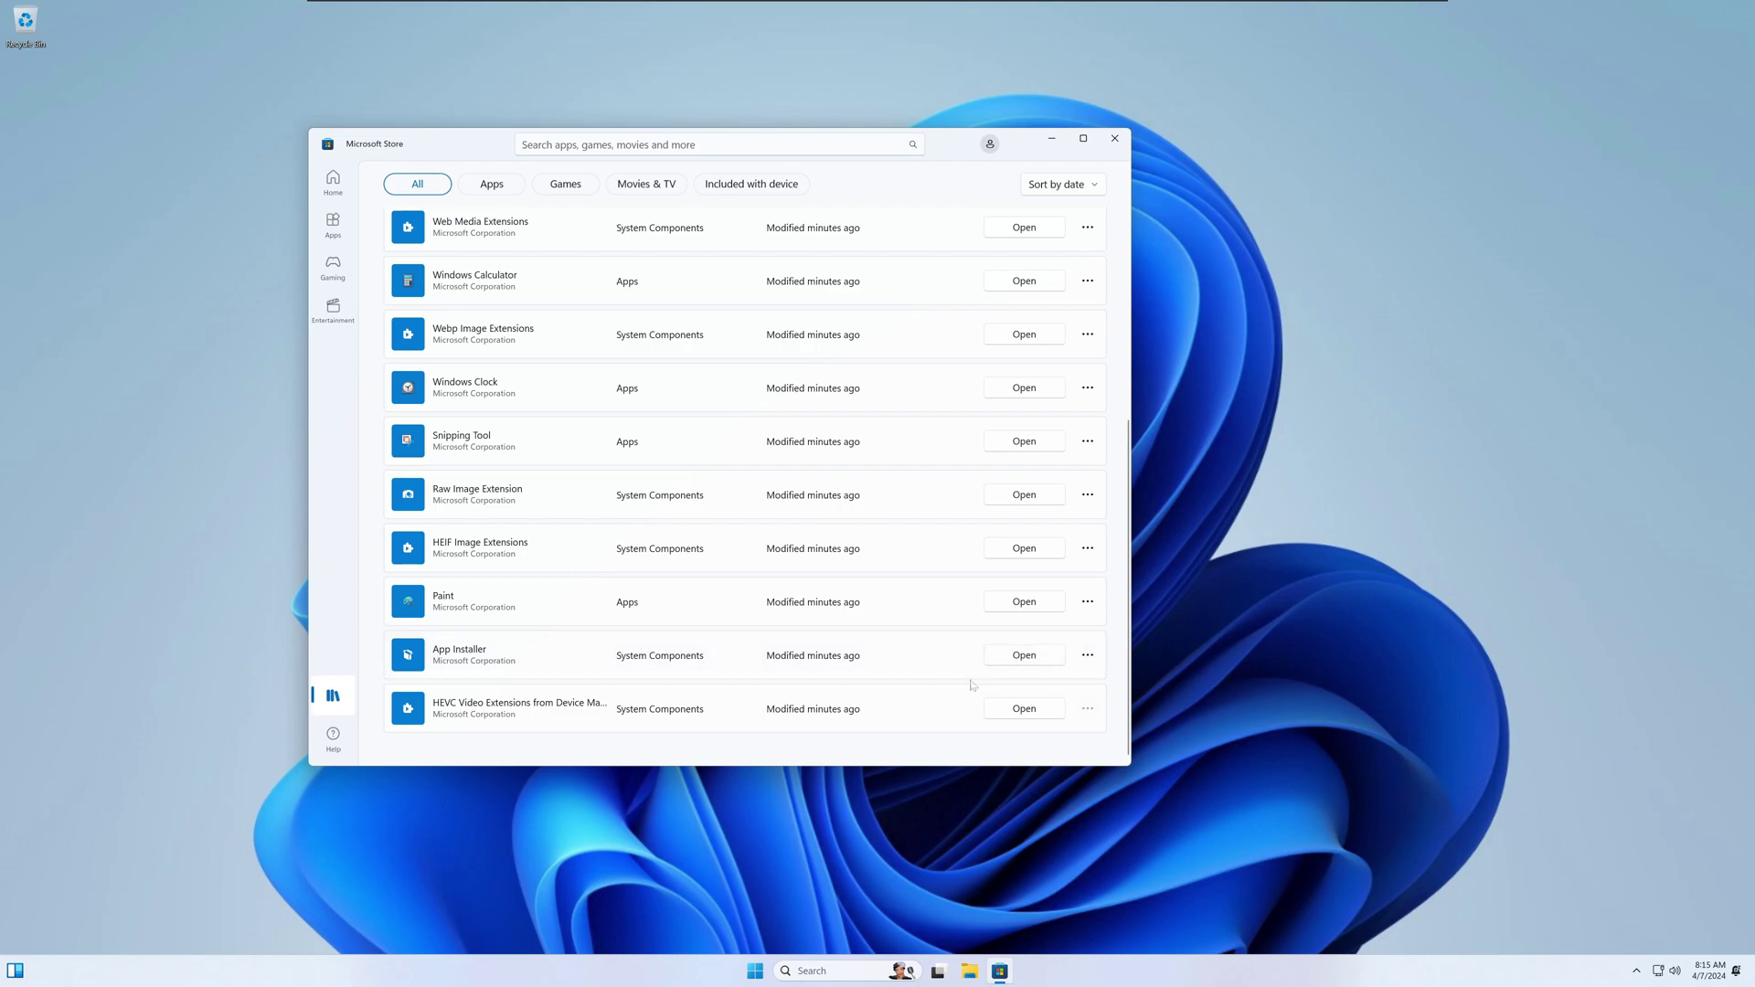
pyautogui.click(709, 662)
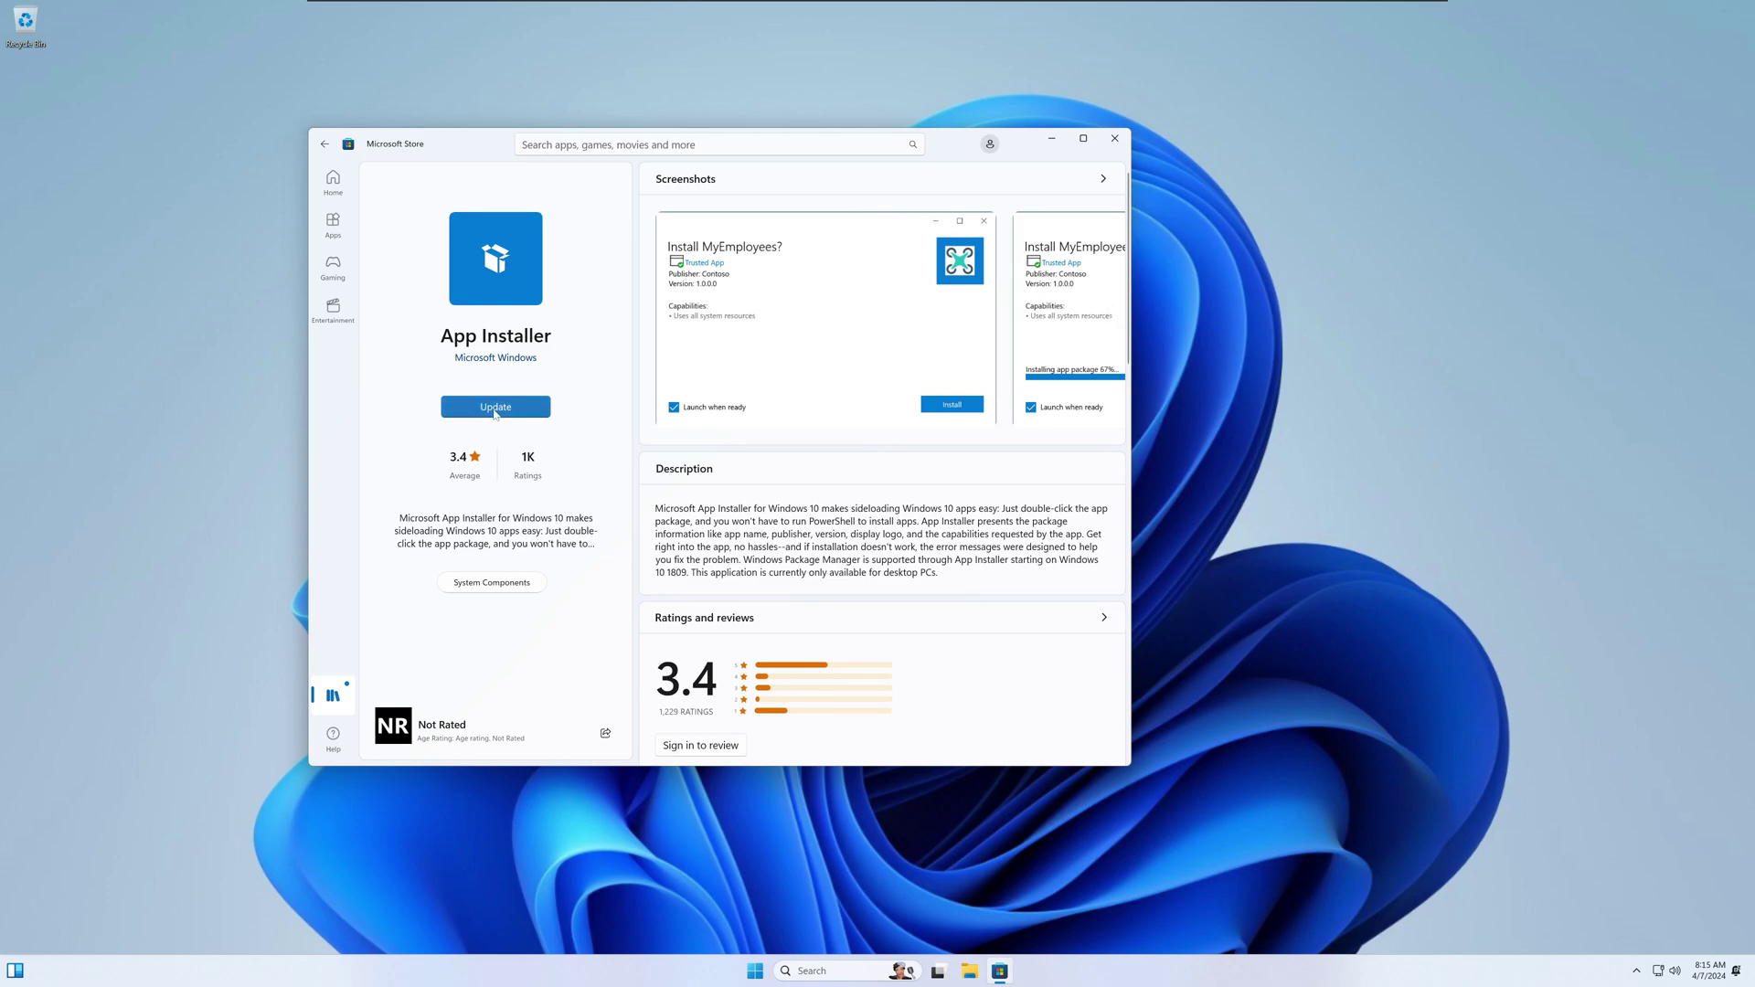
pyautogui.click(495, 410)
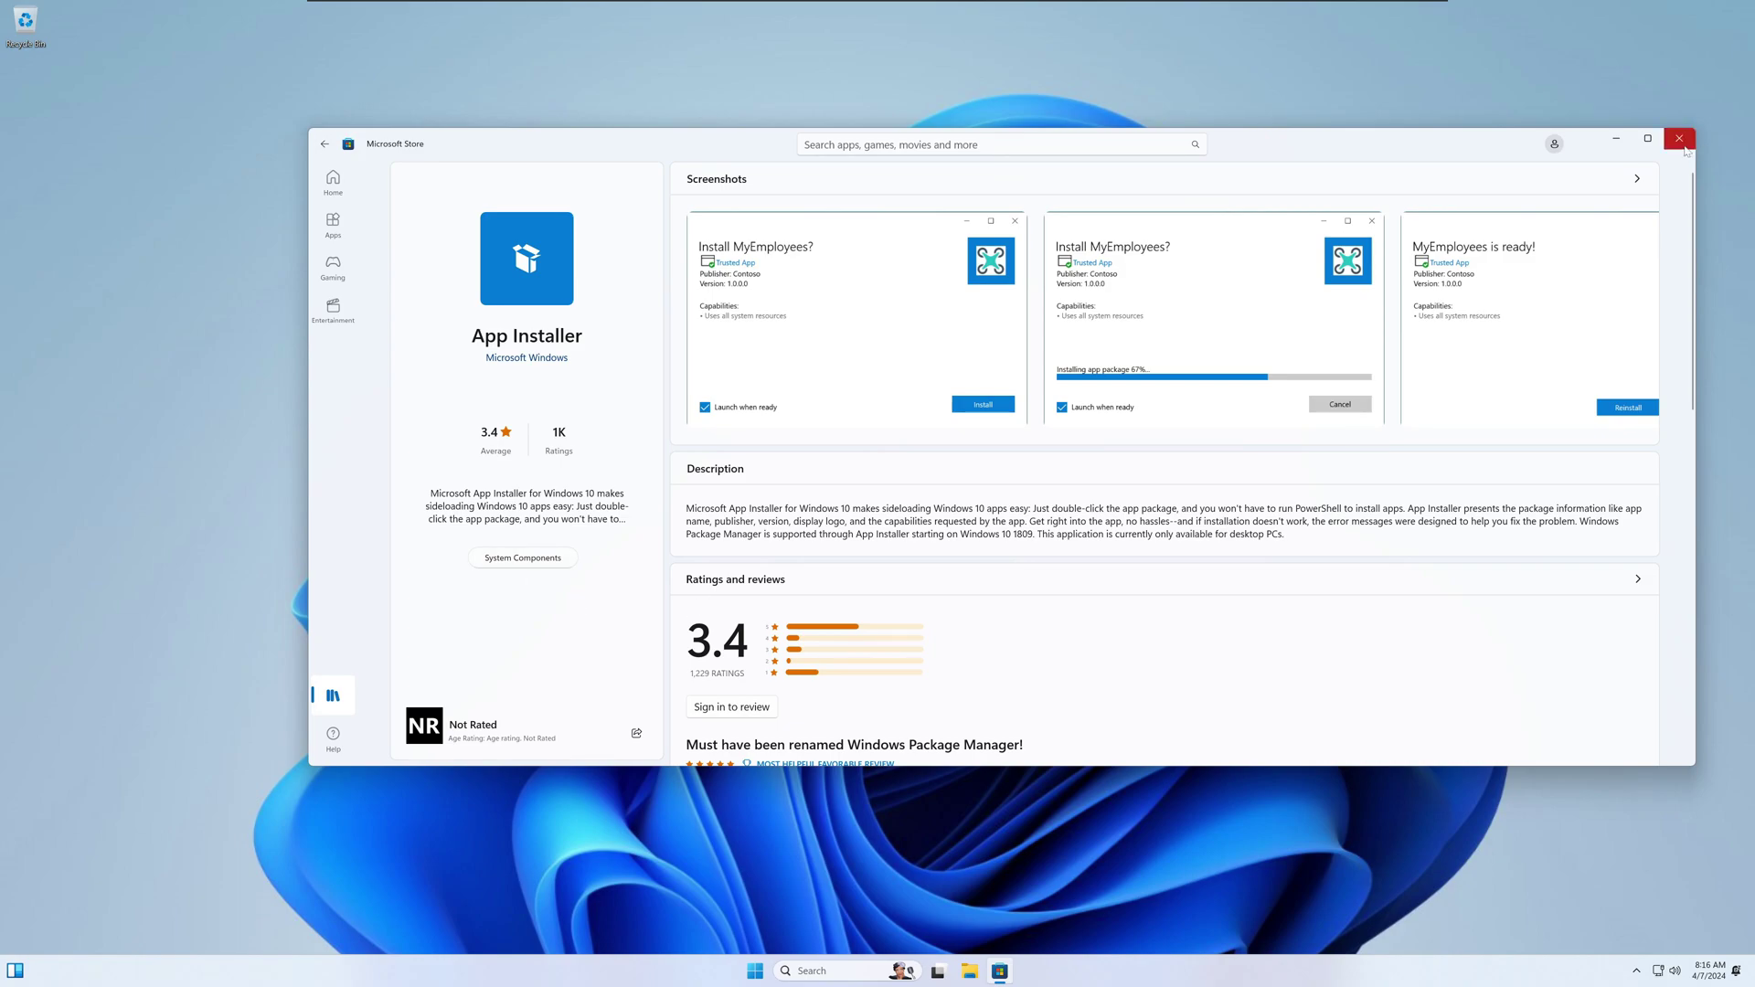
pyautogui.click(1685, 146)
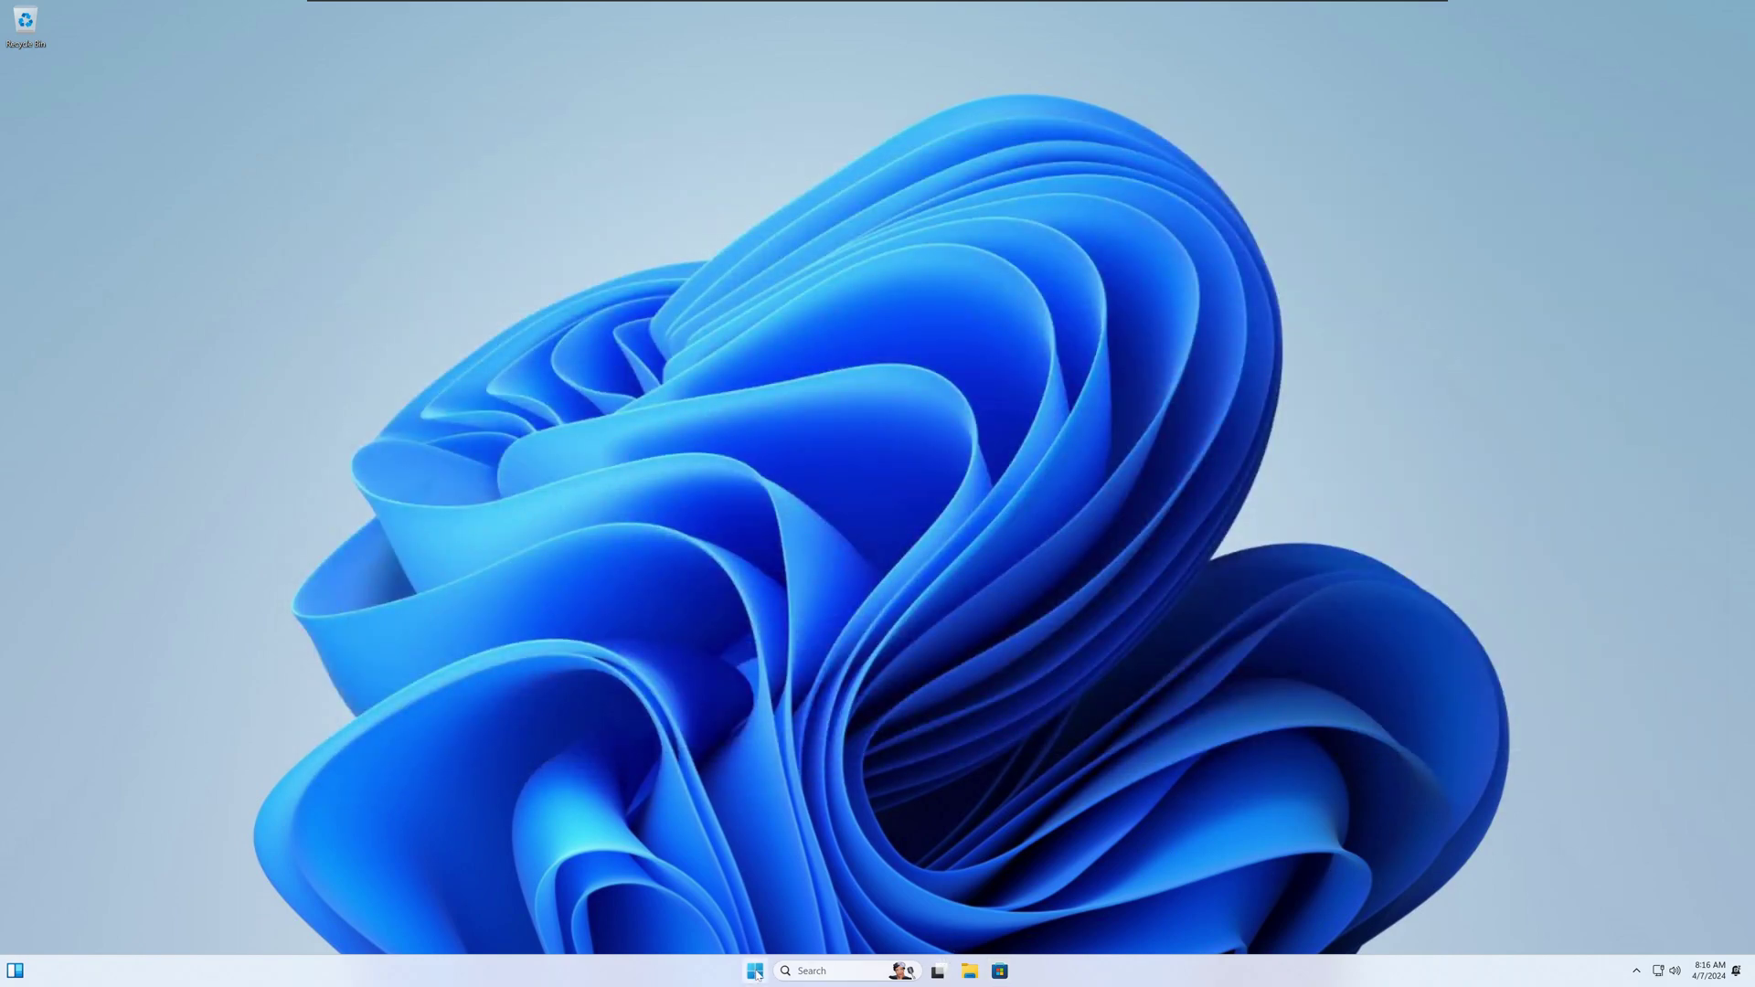
# Step: Install Edge via 'winget install edge' in Command Prompt, accepting terms with Y and approving the installer
pyautogui.rightClick(756, 974)
pyautogui.click(739, 891)
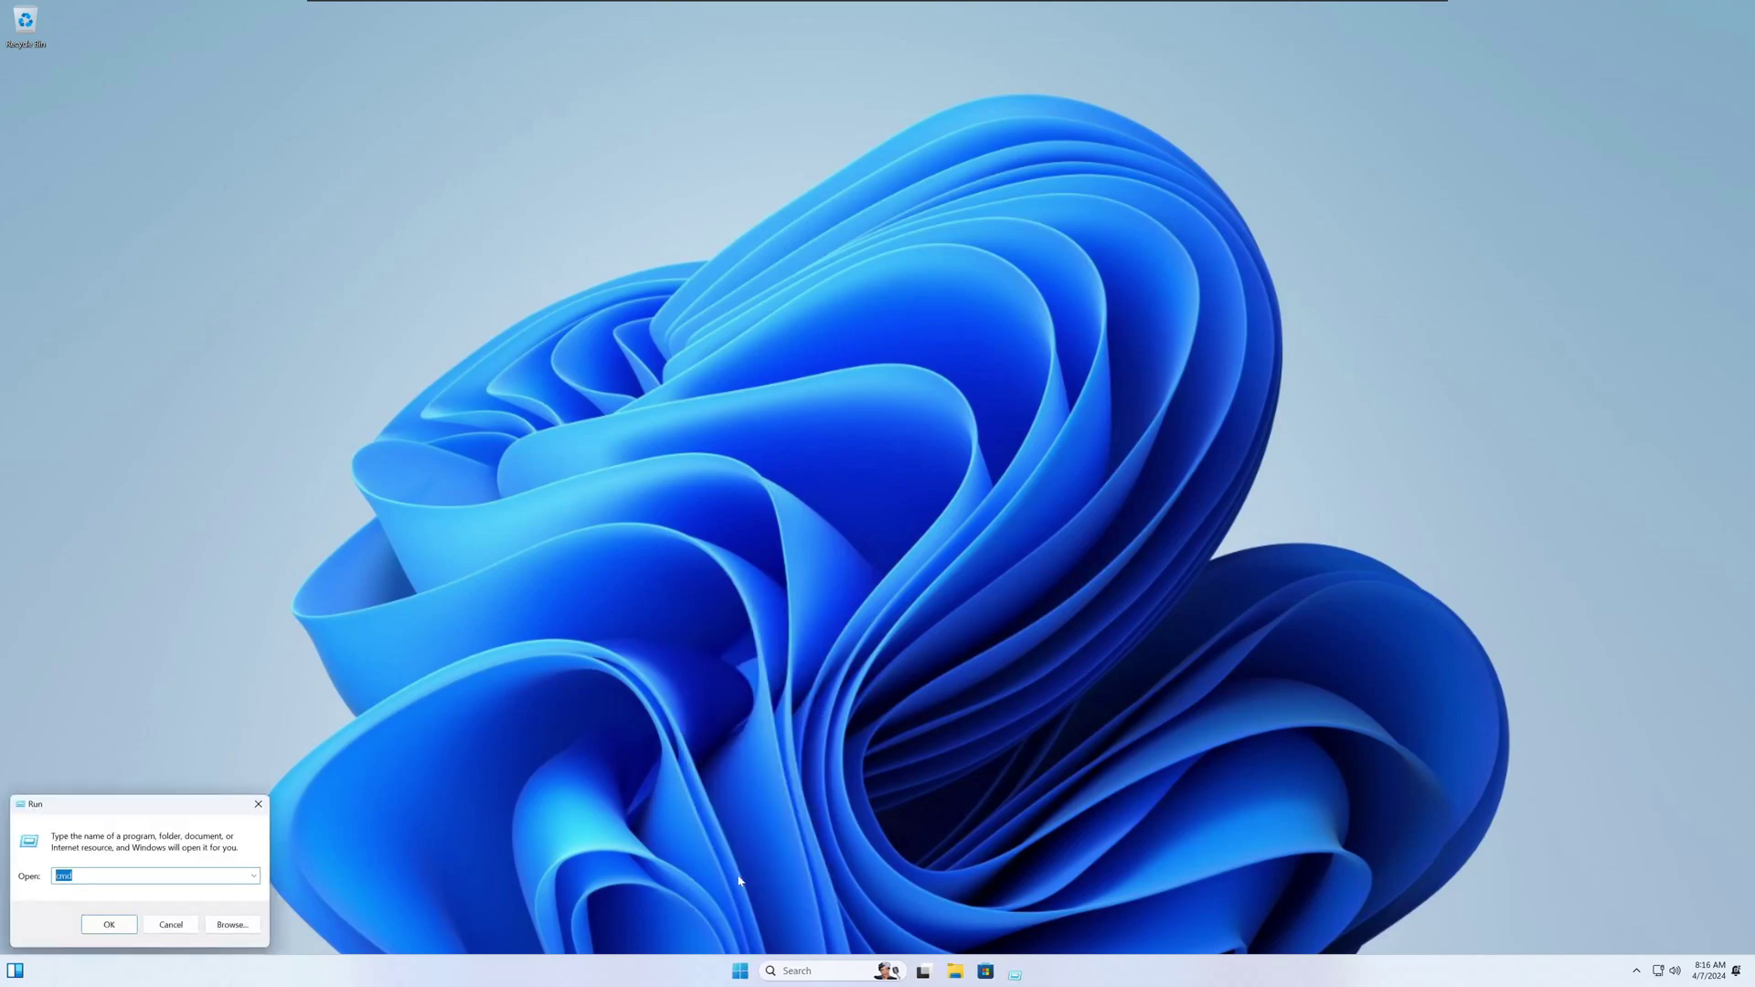
pyautogui.write('cmd')
pyautogui.press('Return')
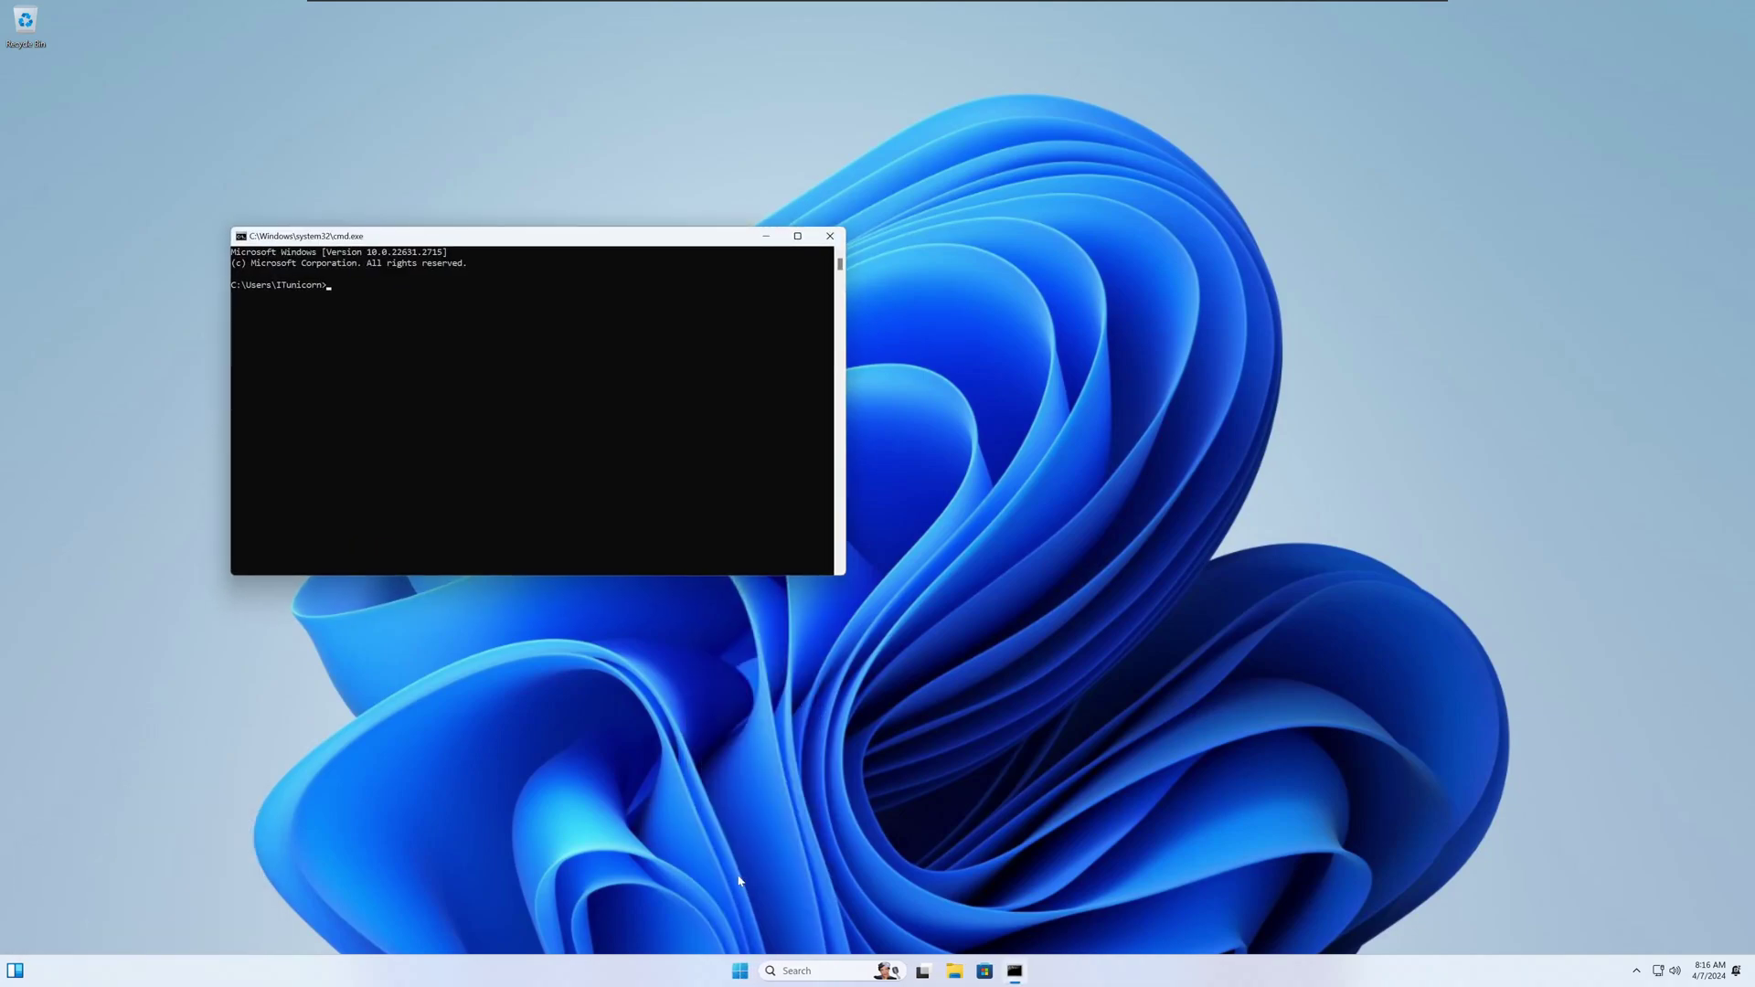
pyautogui.write('winget install edge')
pyautogui.press('Return')
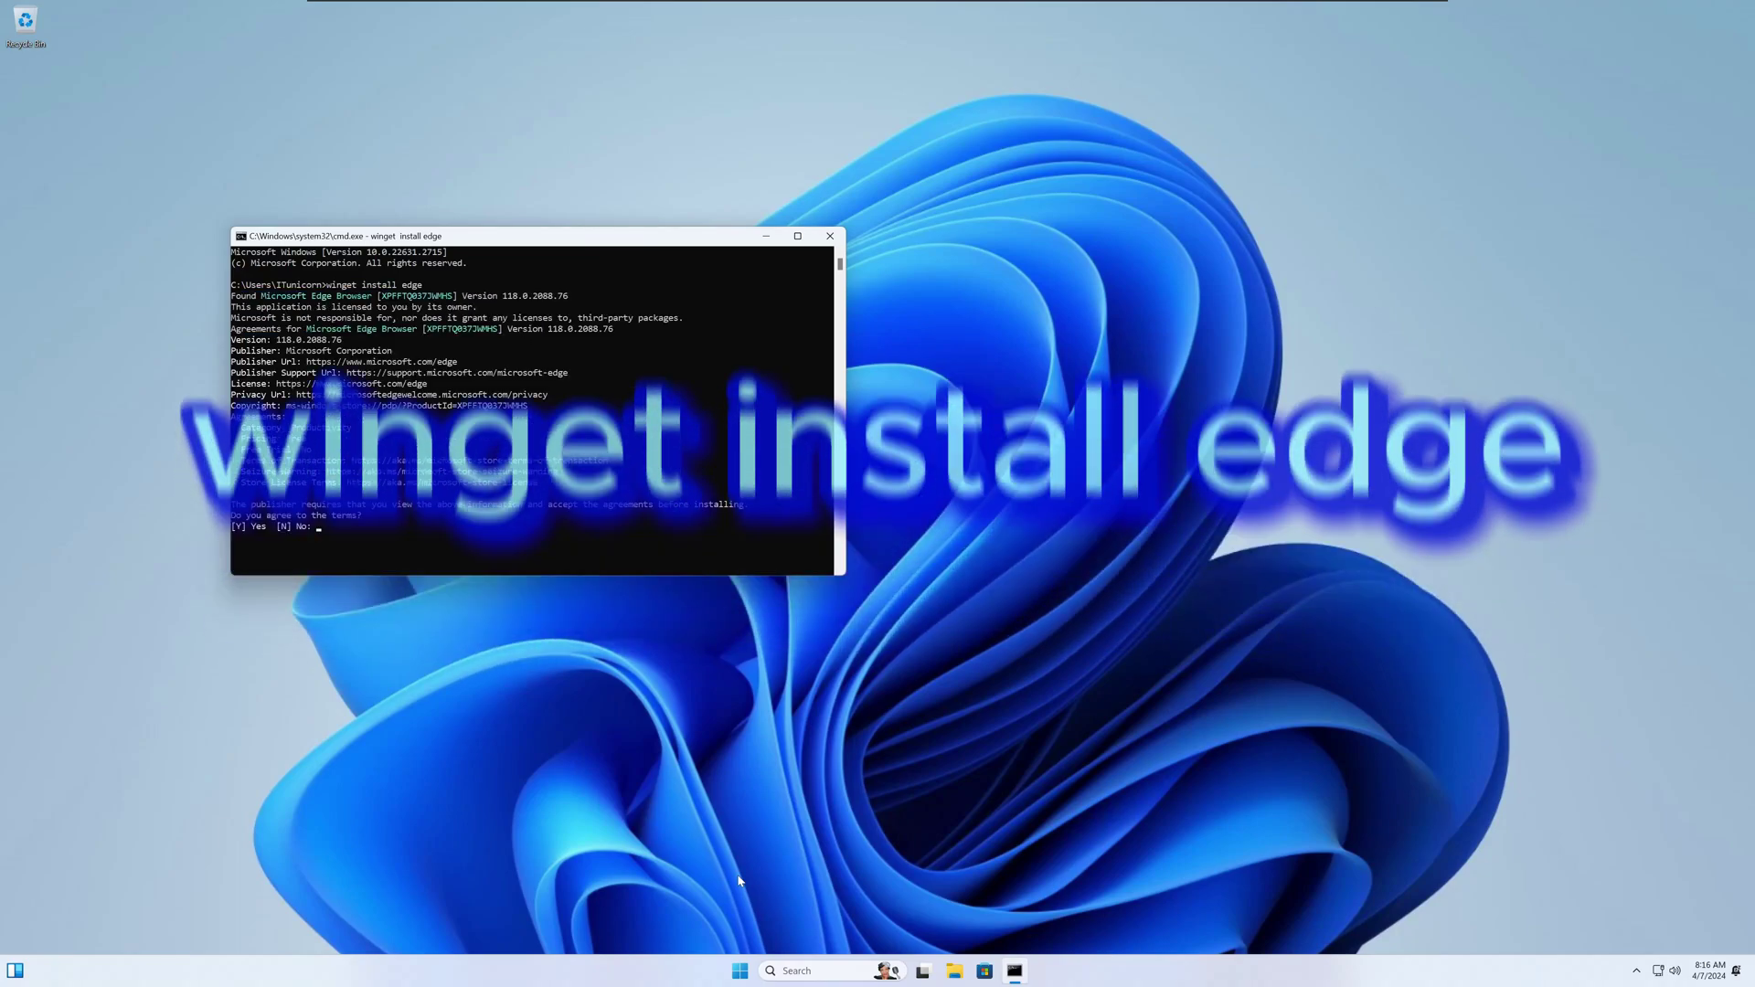
pyautogui.write('Y')
pyautogui.press('Return')
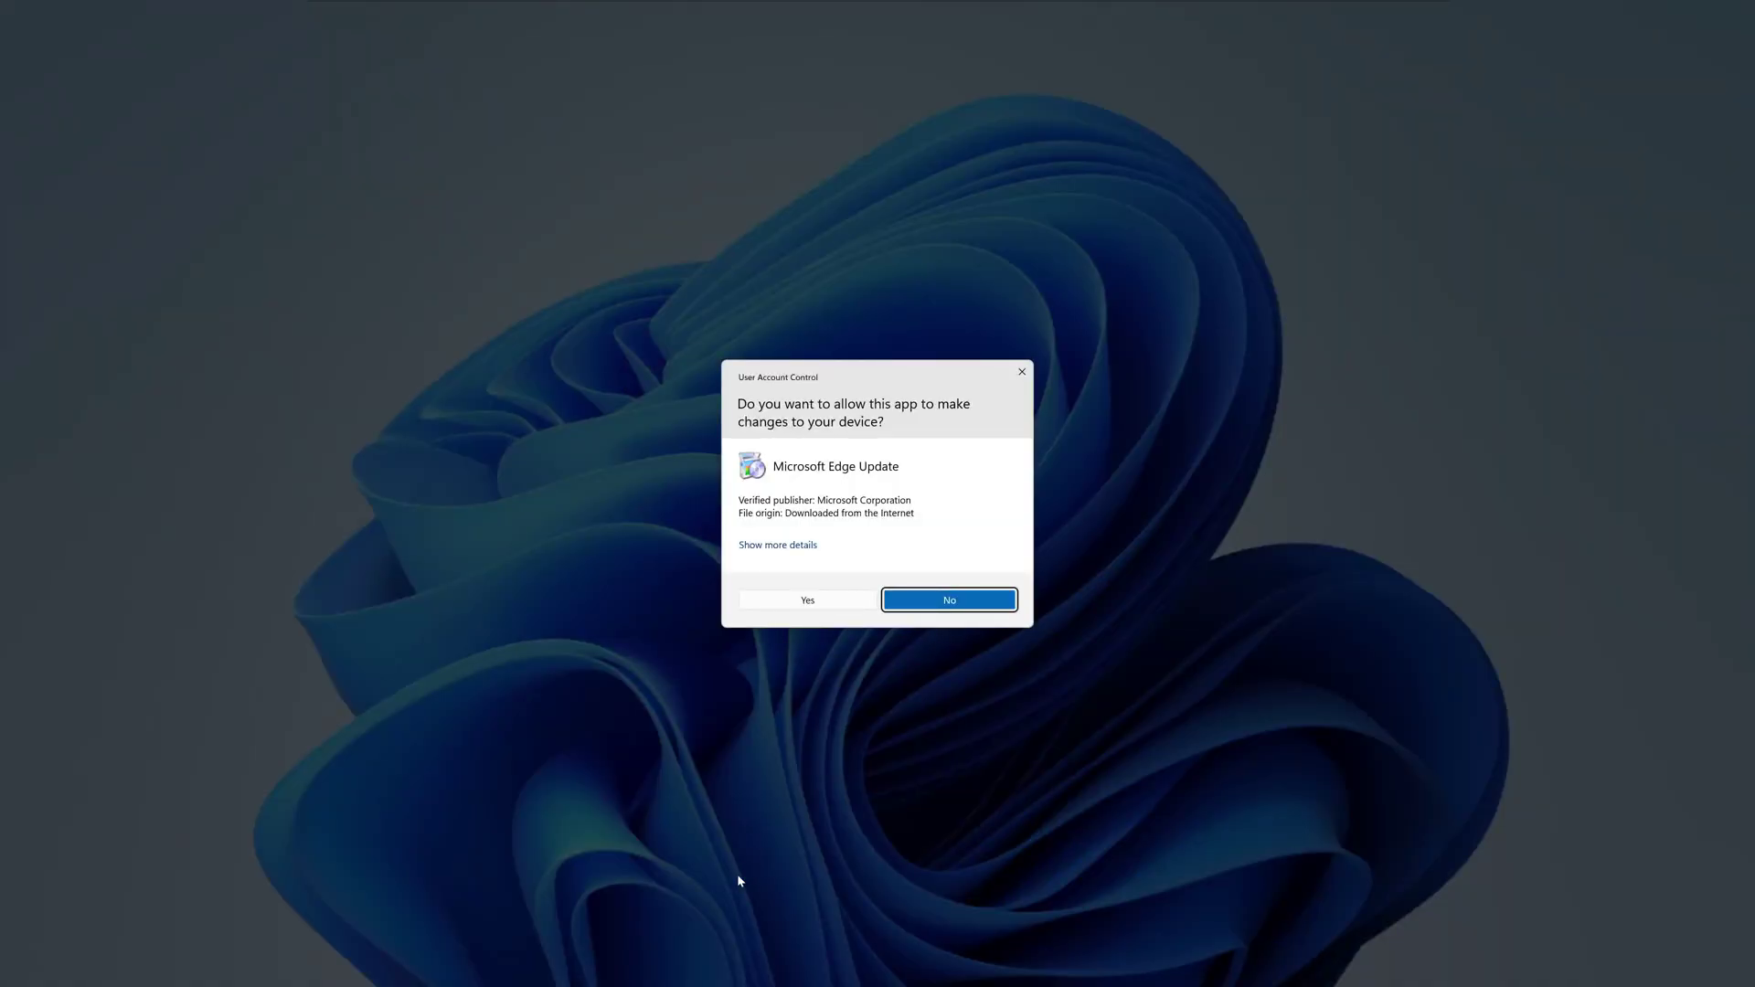
pyautogui.click(807, 600)
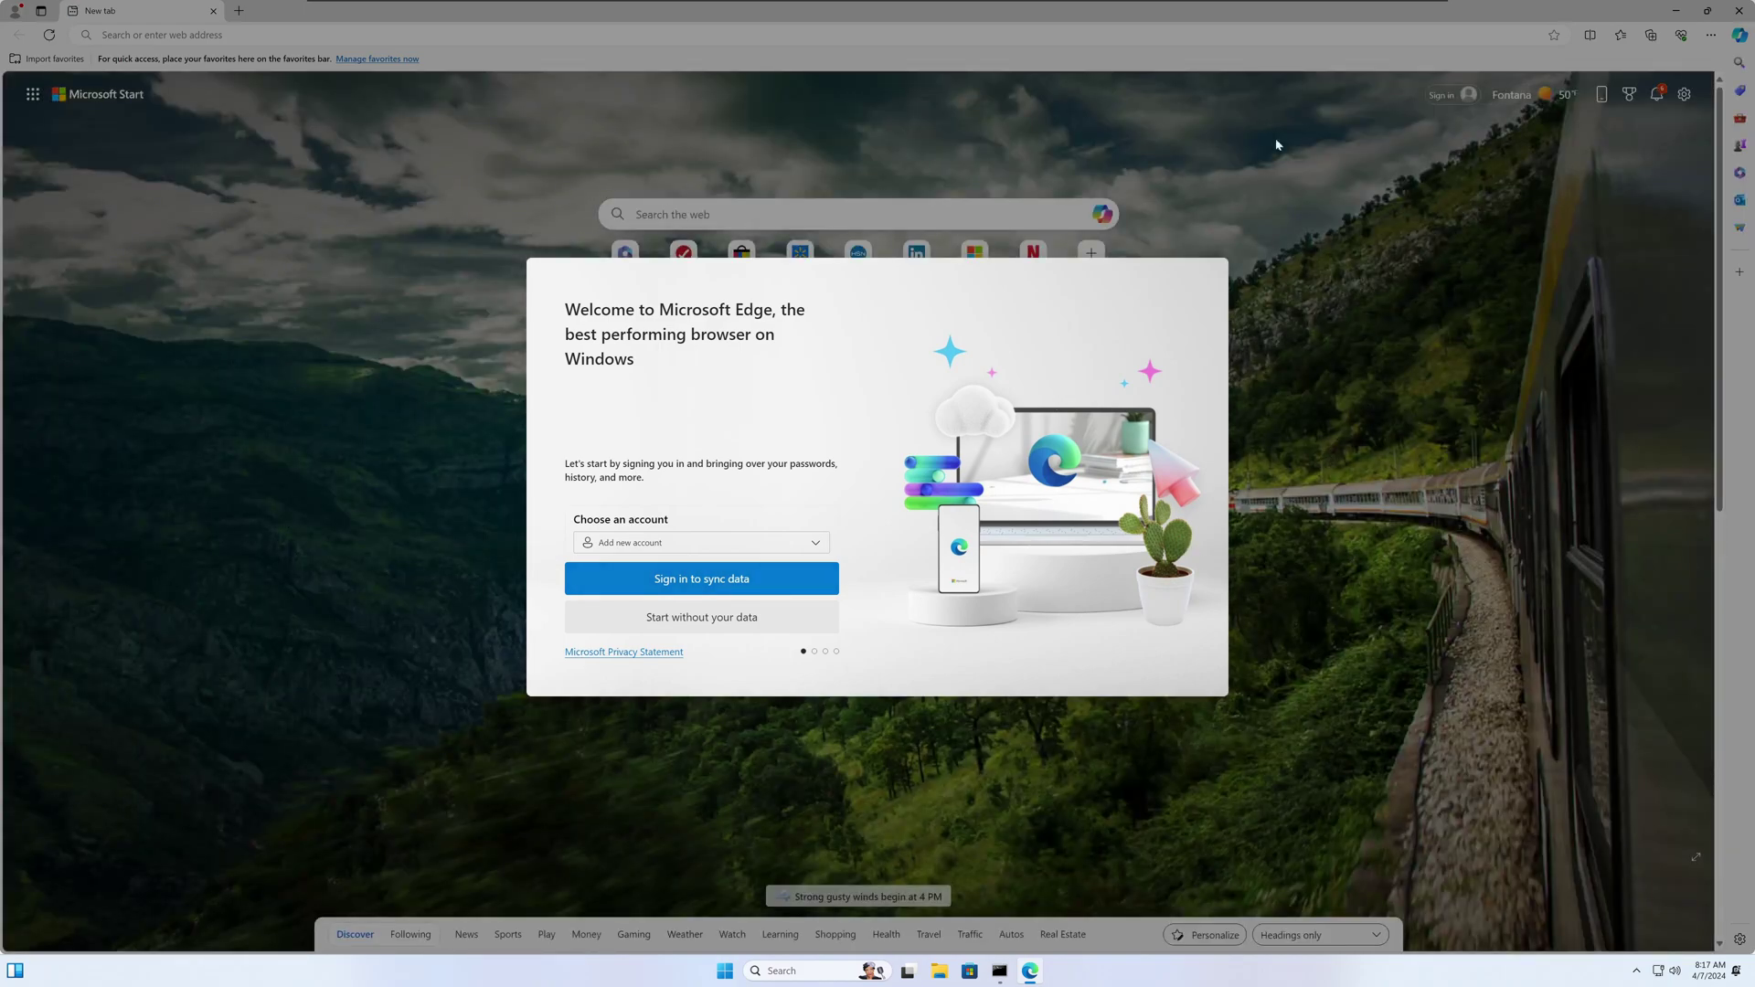
# Step: Skip sign-in, data import and personalized experiences in Edge's first-run setup, then finish
pyautogui.click(678, 627)
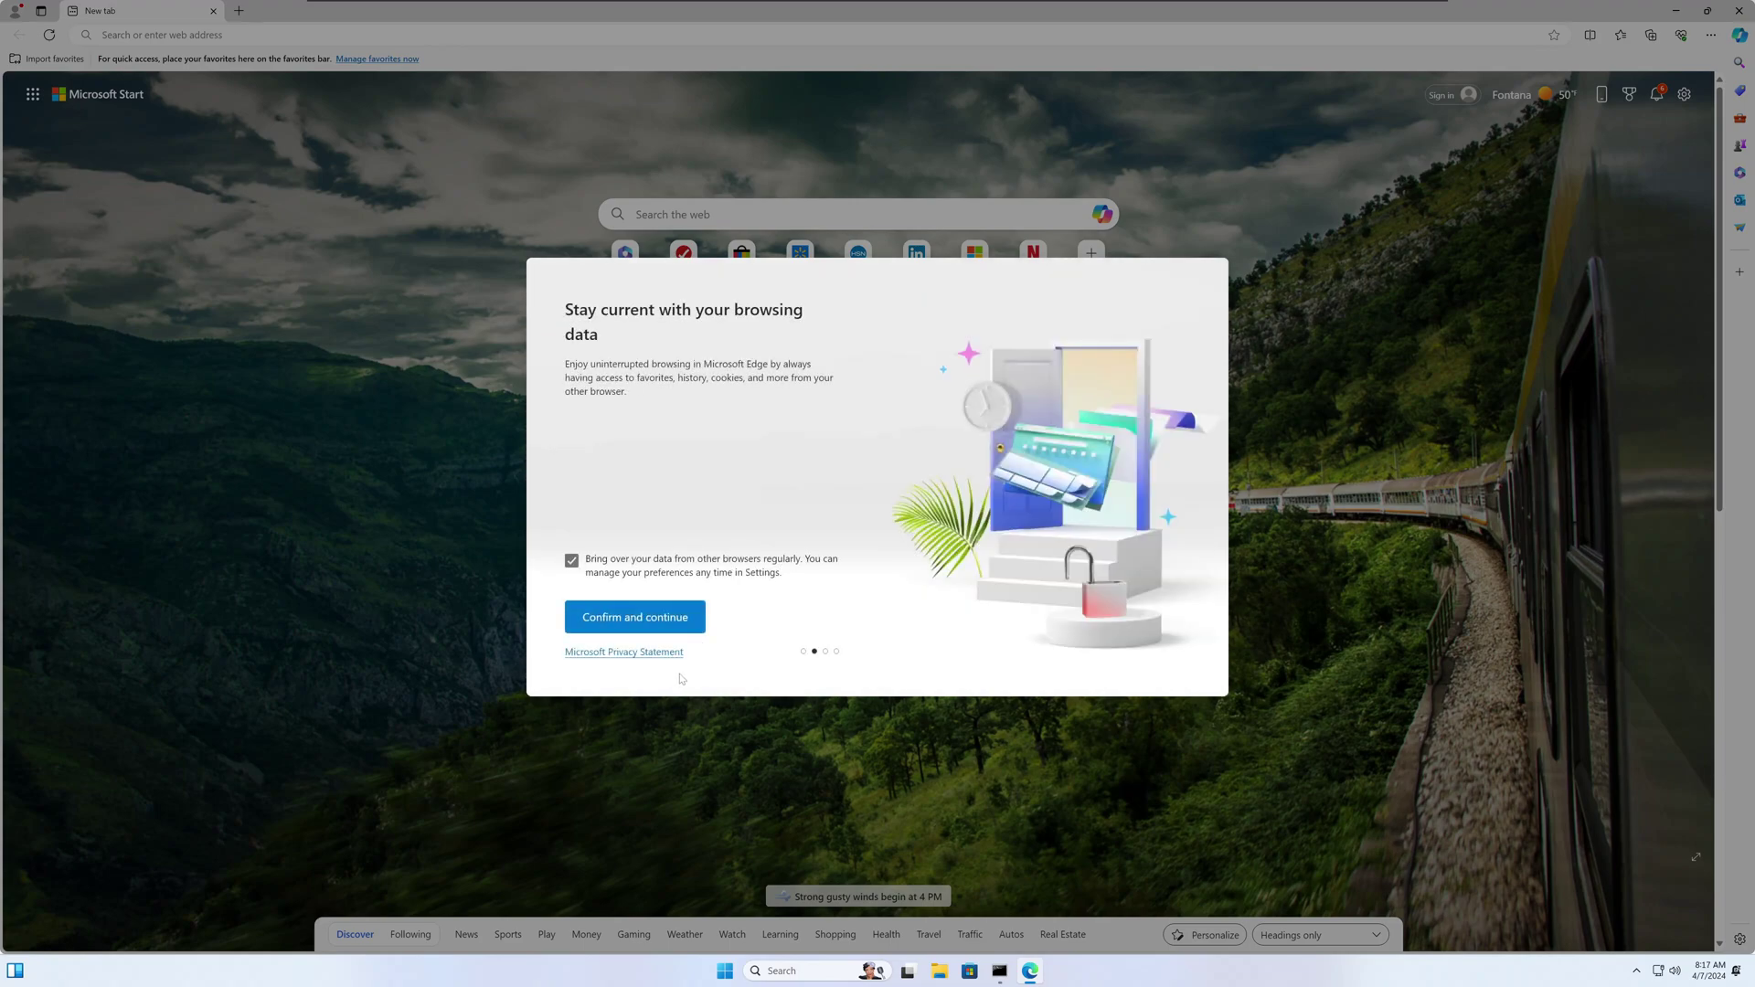
pyautogui.click(571, 561)
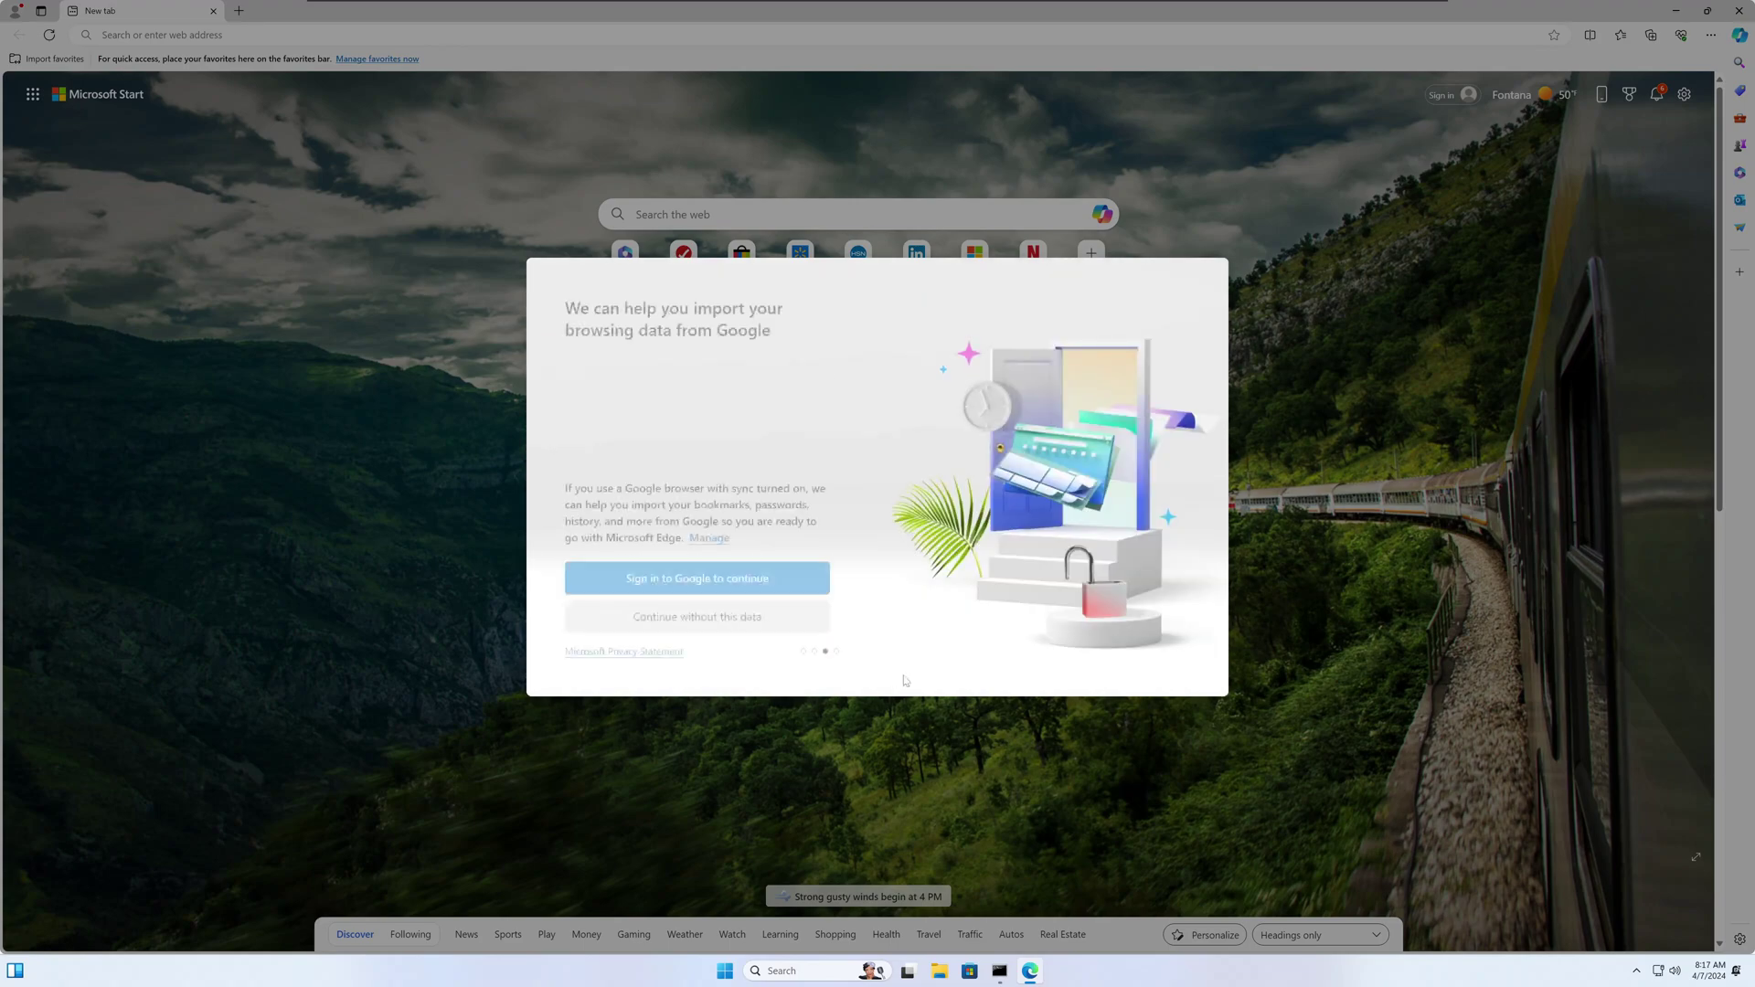
pyautogui.click(696, 622)
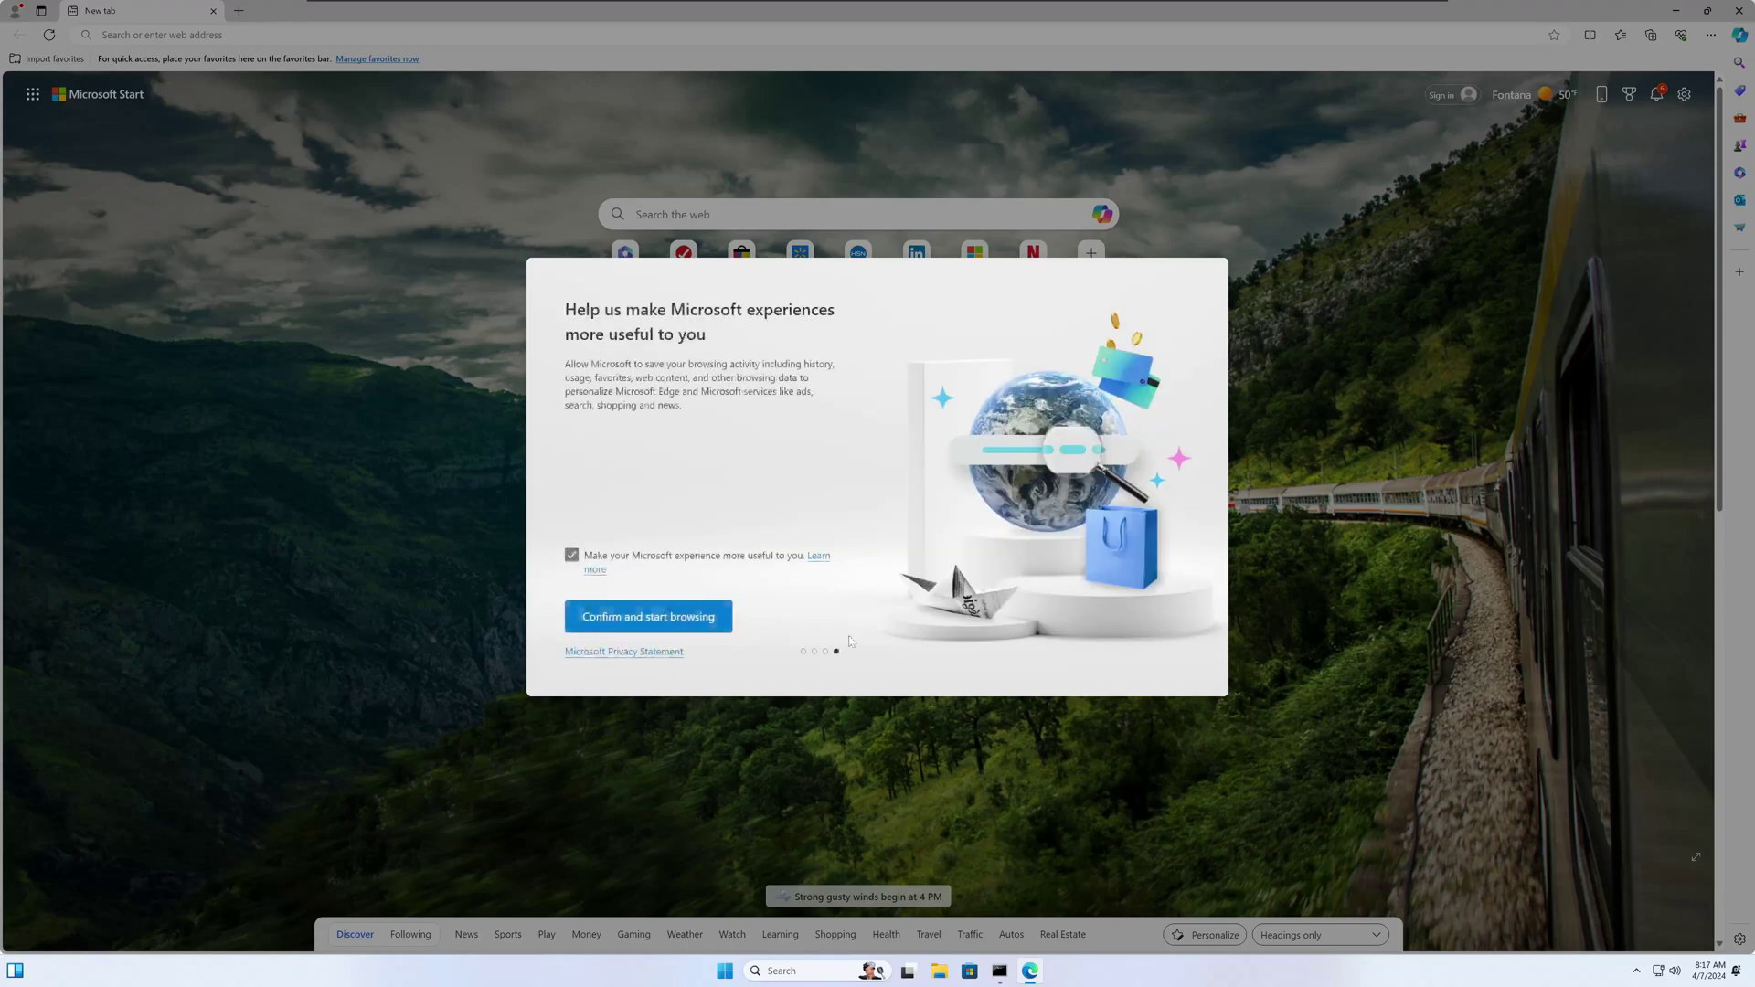
pyautogui.click(571, 555)
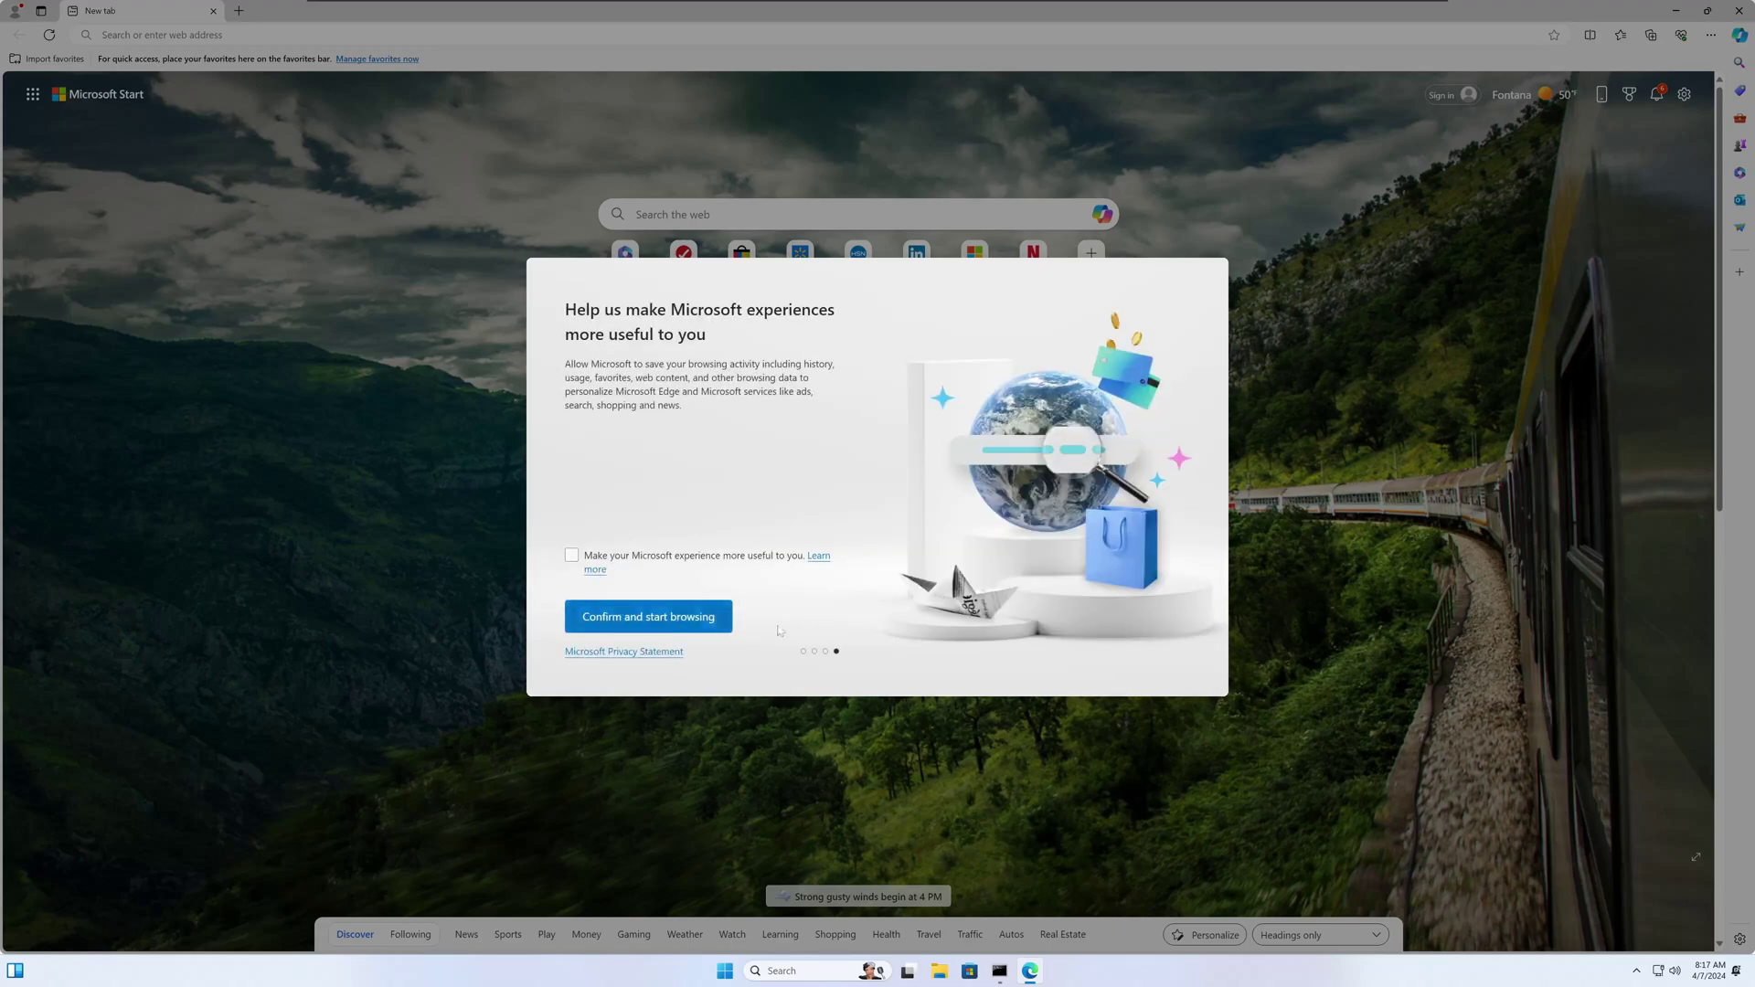
pyautogui.click(690, 616)
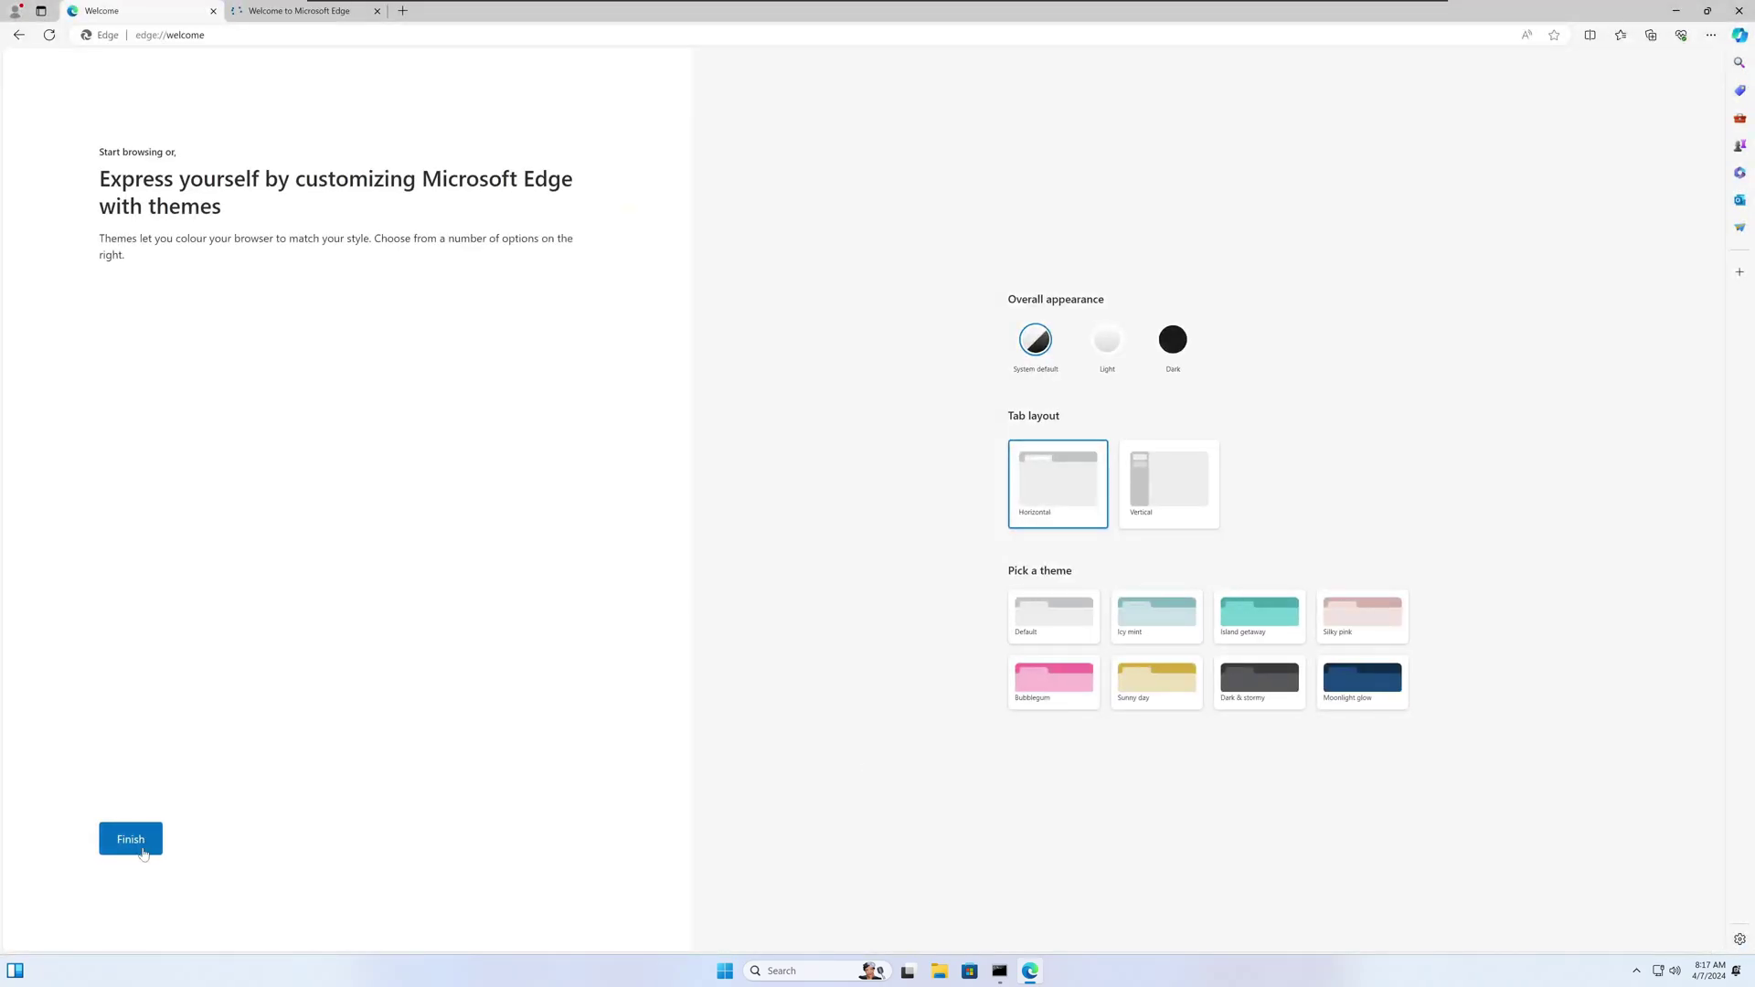
pyautogui.click(146, 841)
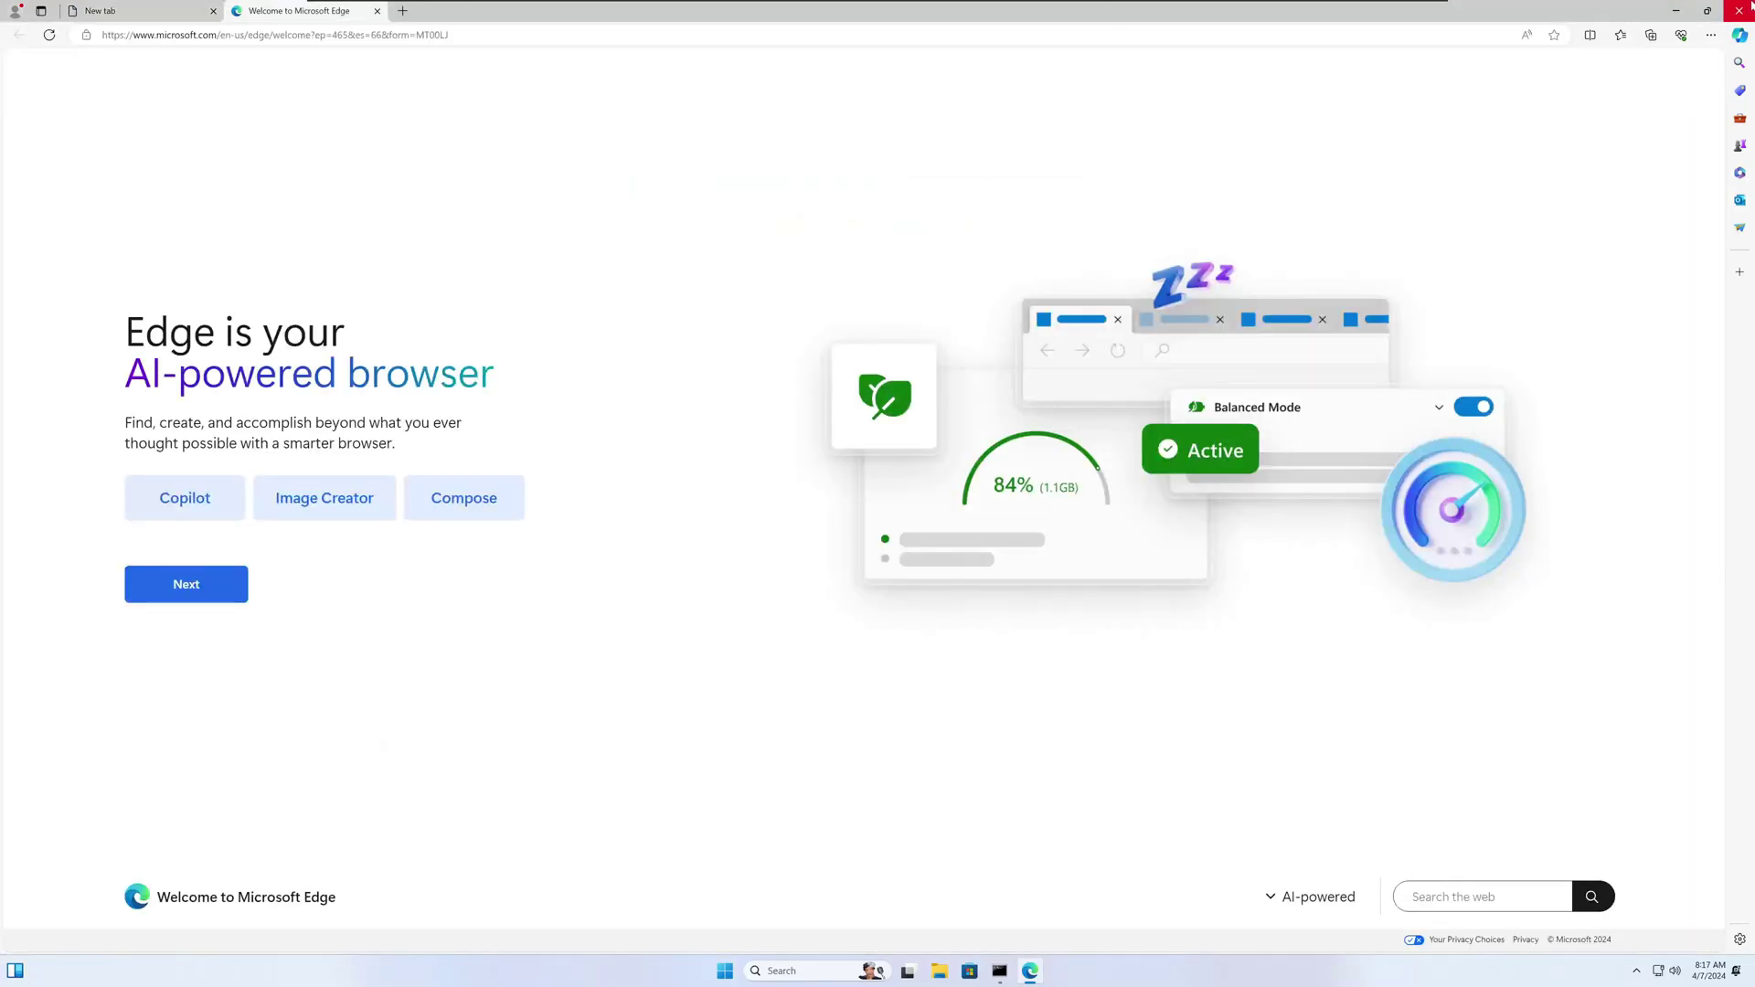
# Step: Close Edge and the command window, then restart the PC from the Start right-click menu
pyautogui.click(1740, 10)
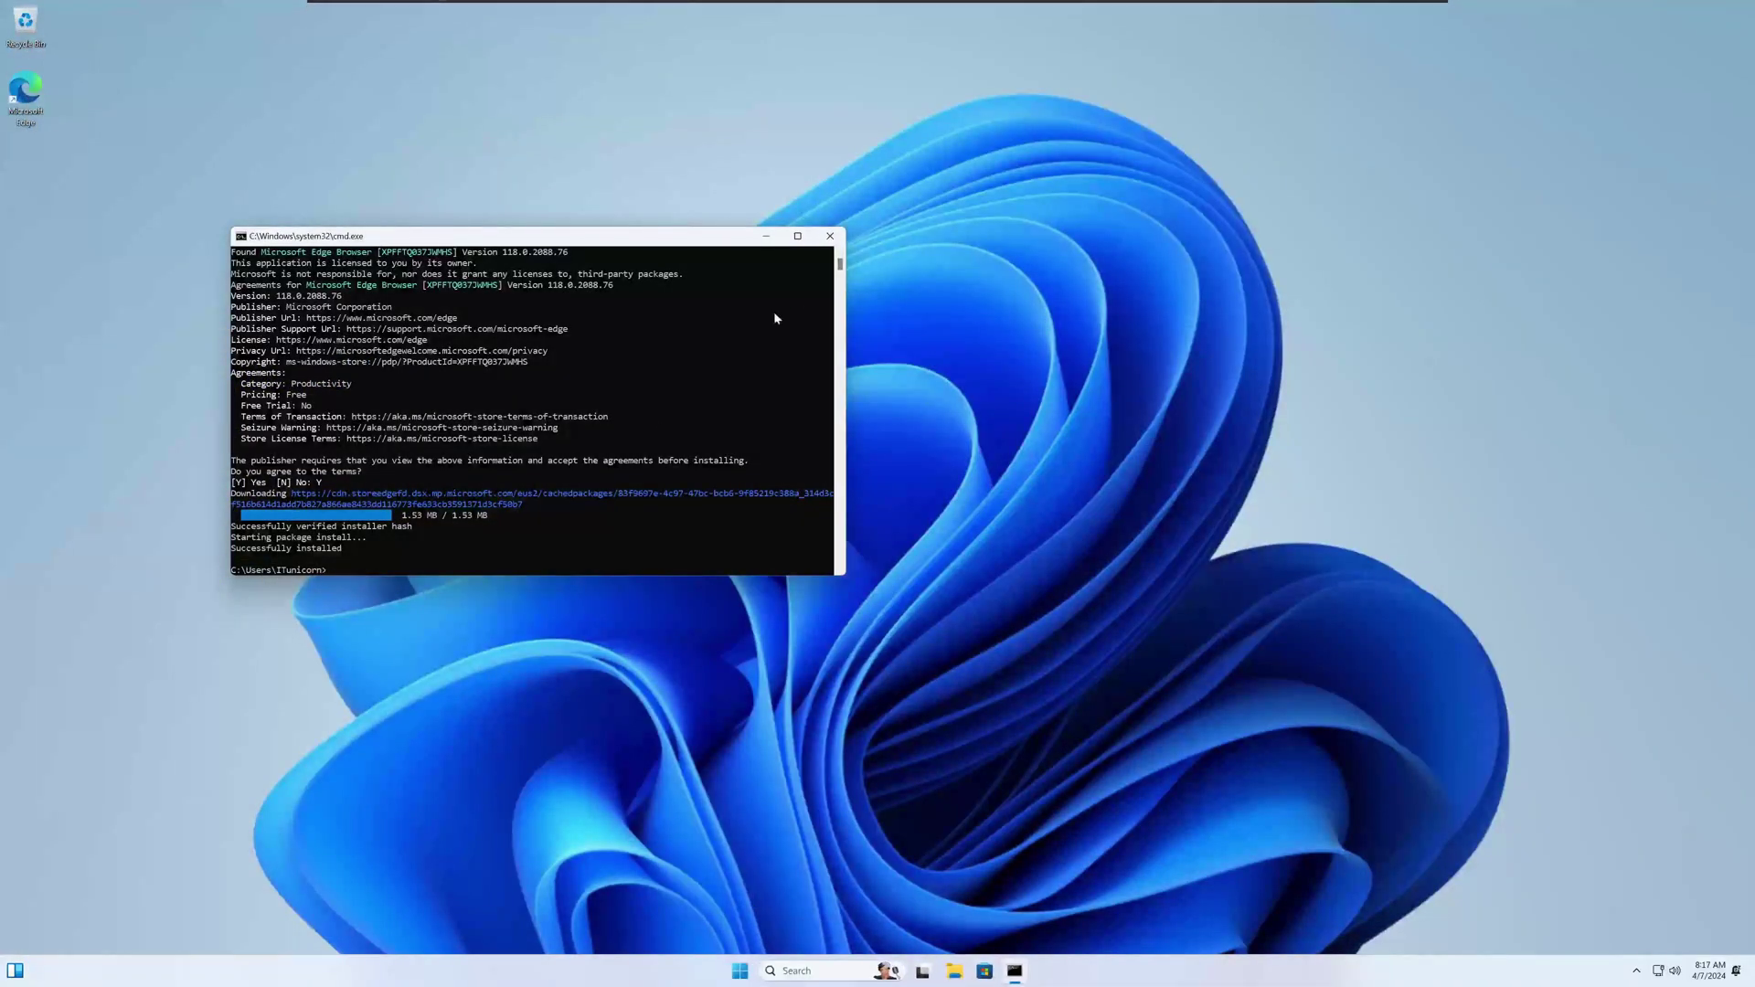
pyautogui.click(563, 560)
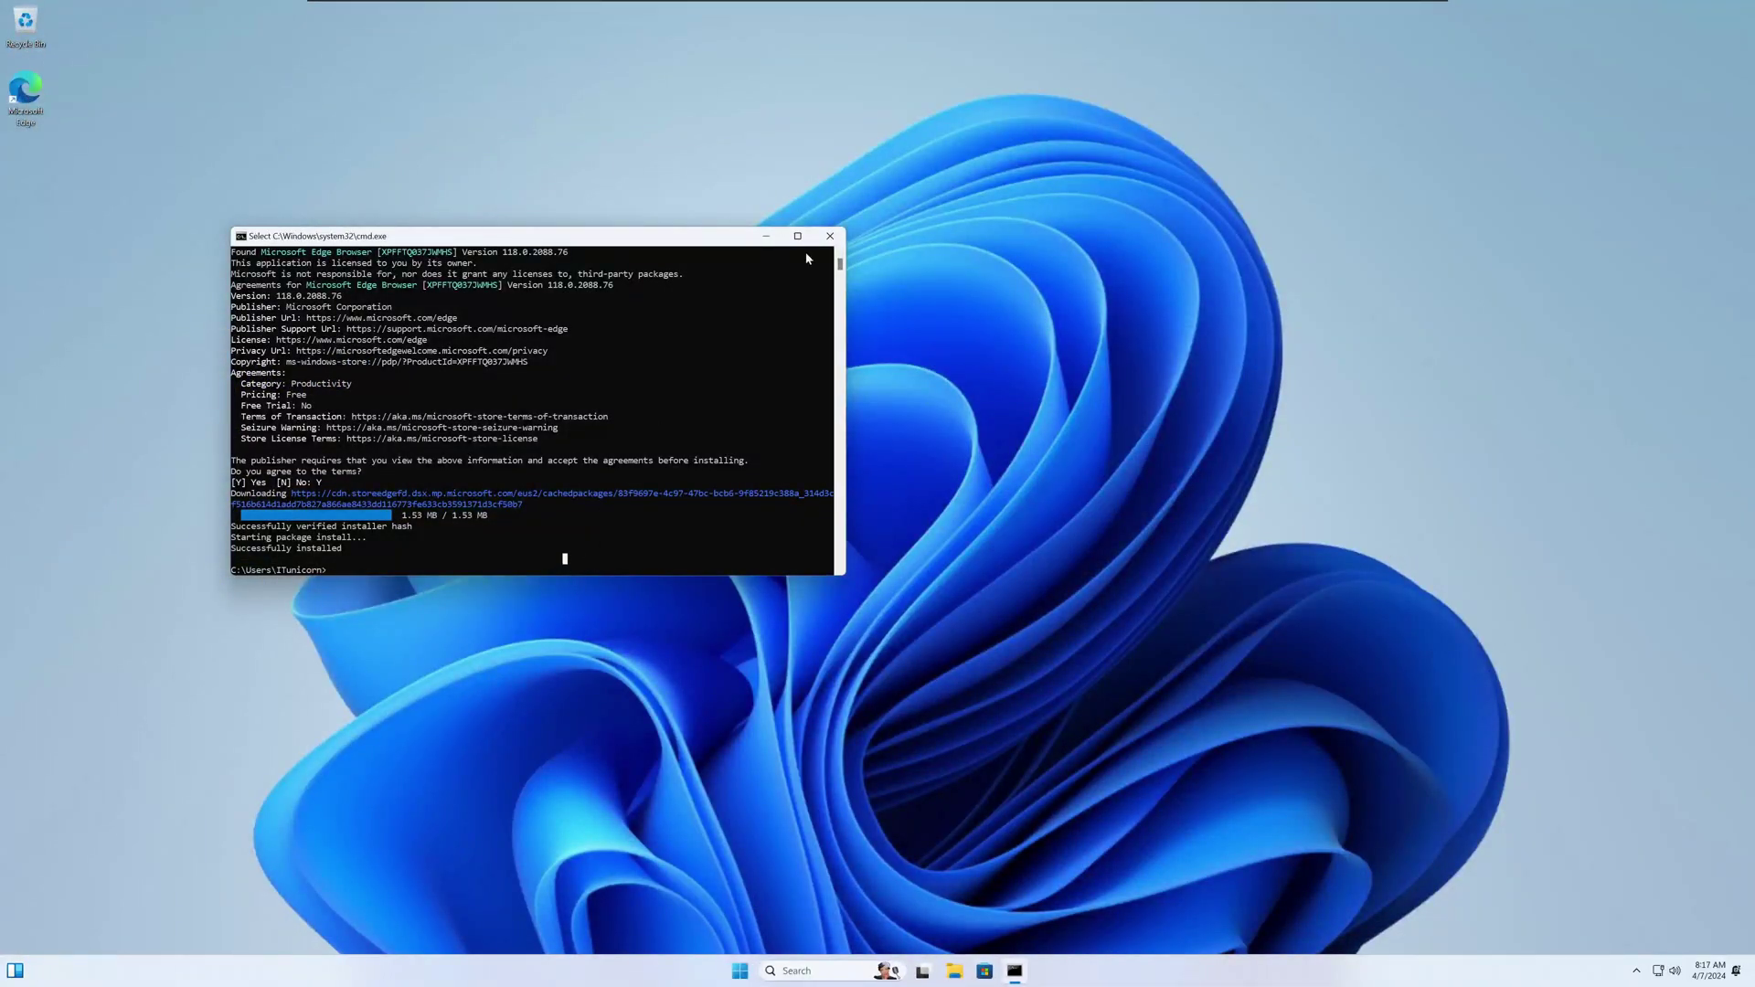
pyautogui.click(829, 236)
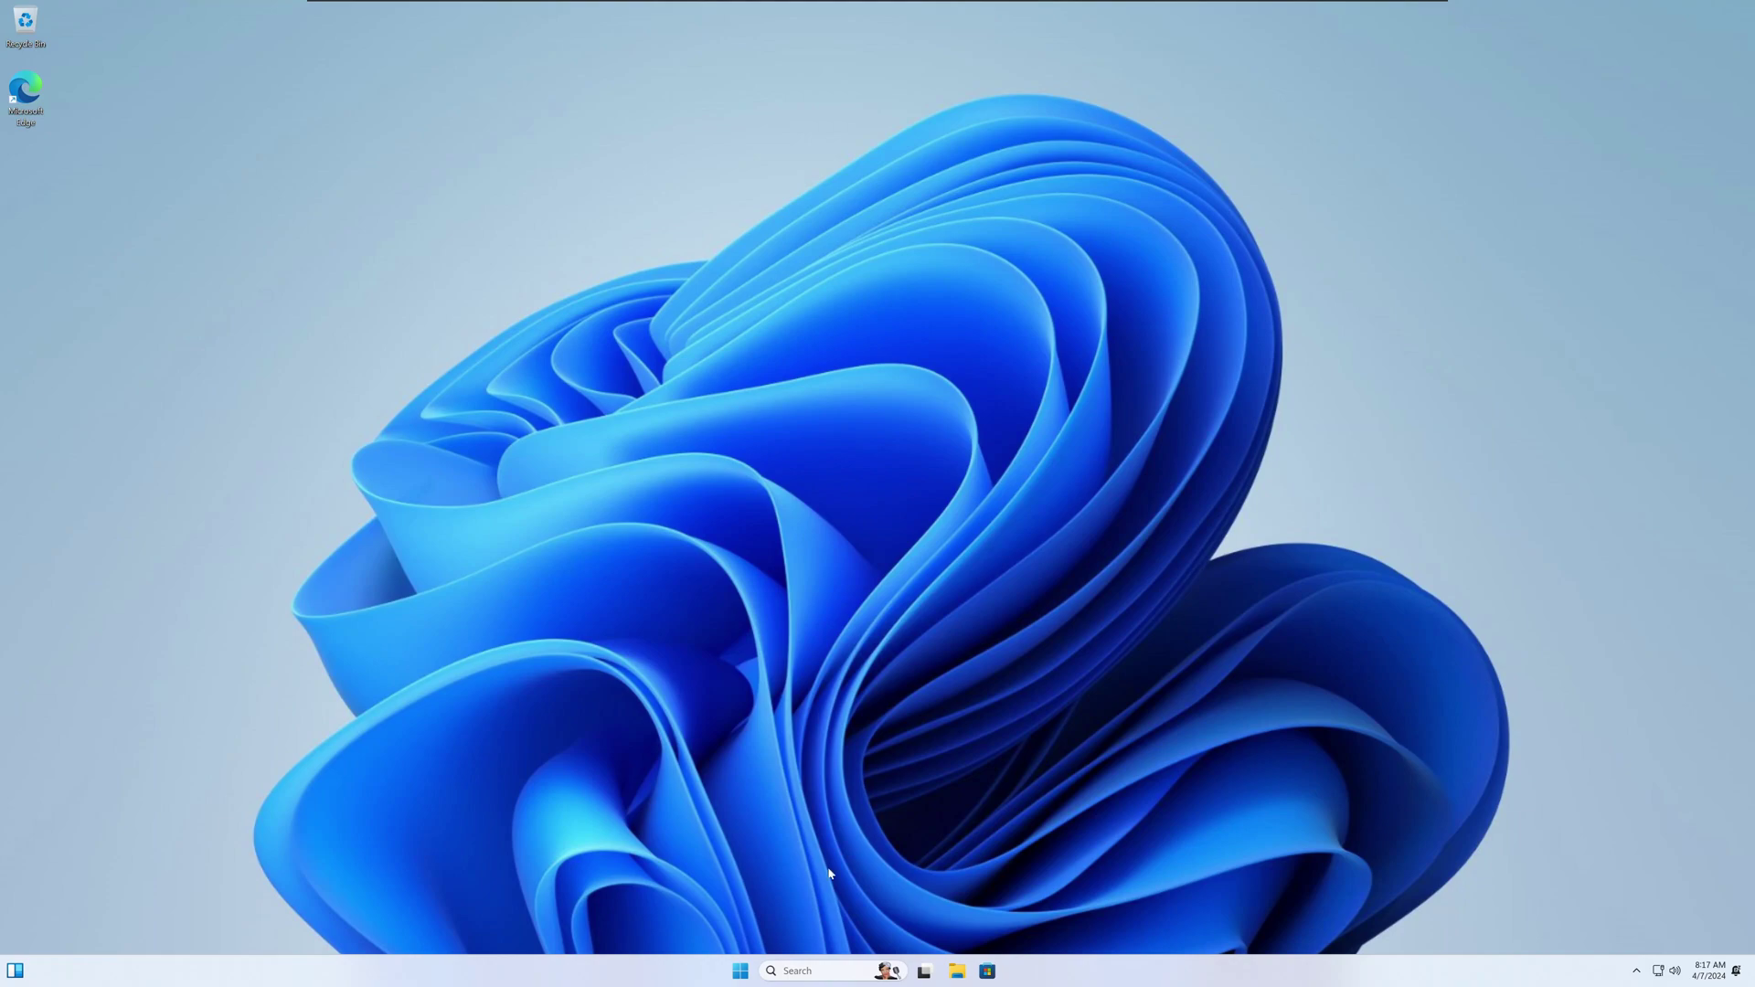
pyautogui.rightClick(755, 973)
pyautogui.moveTo(759, 917)
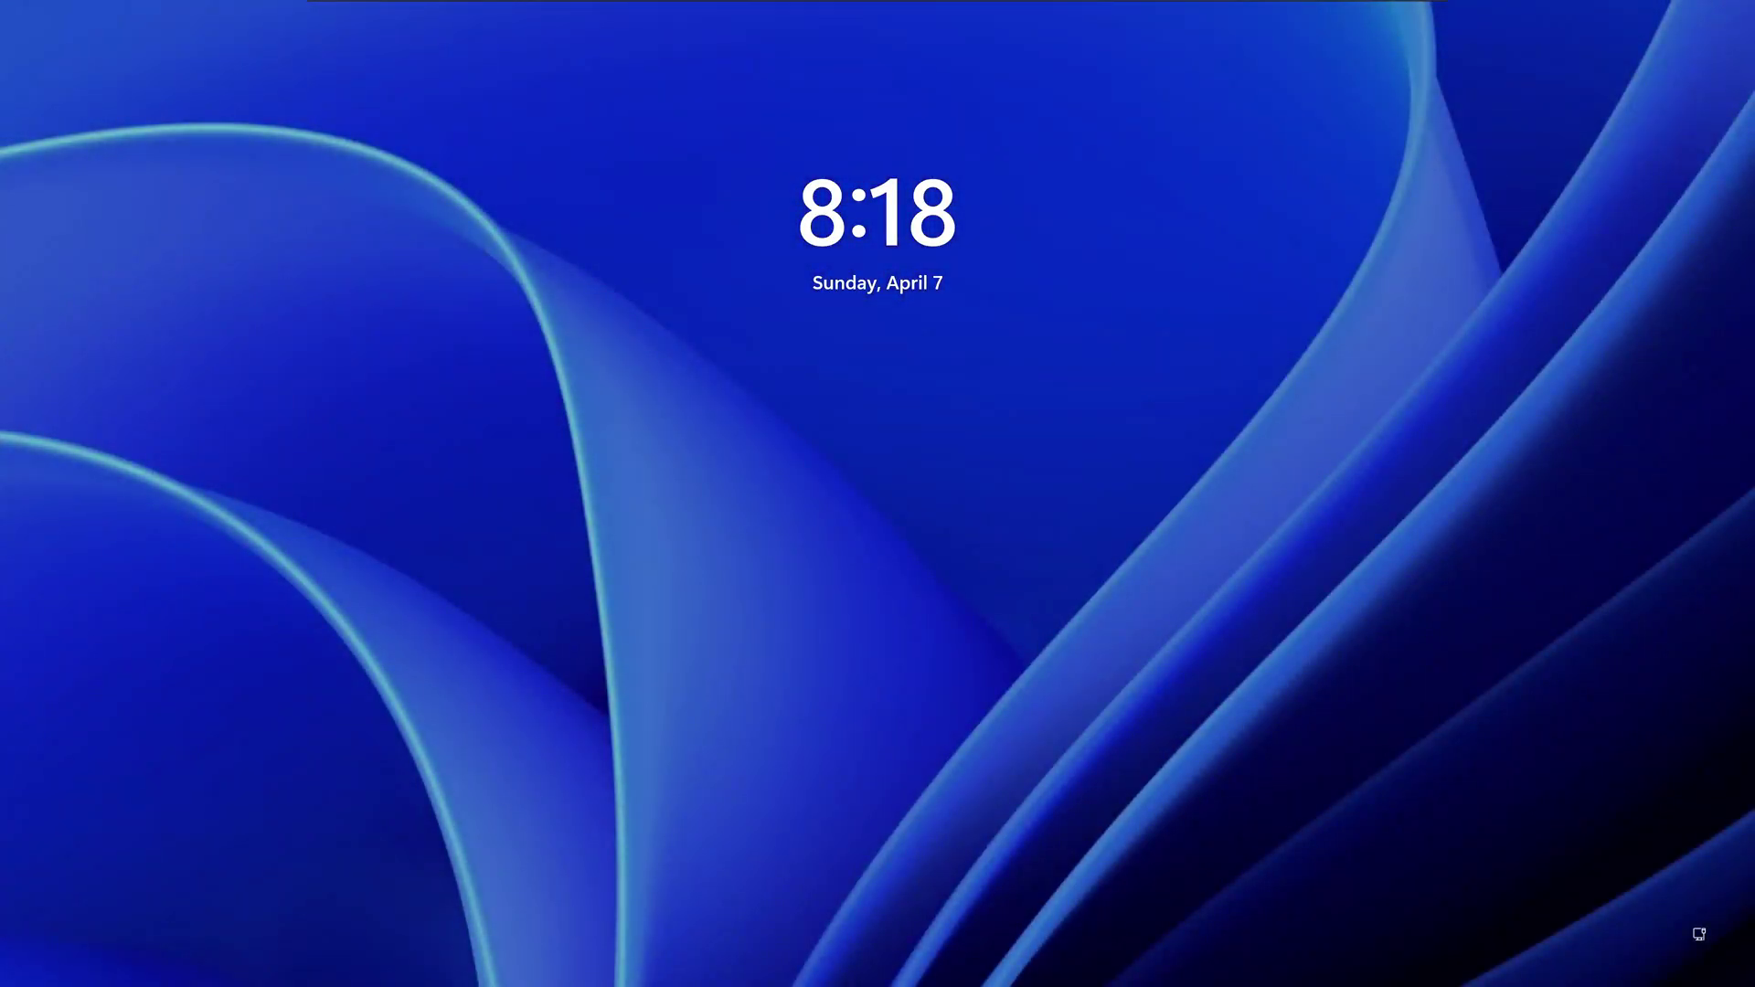
# Step: Sign back in to the desktop with the account password
pyautogui.click(1454, 481)
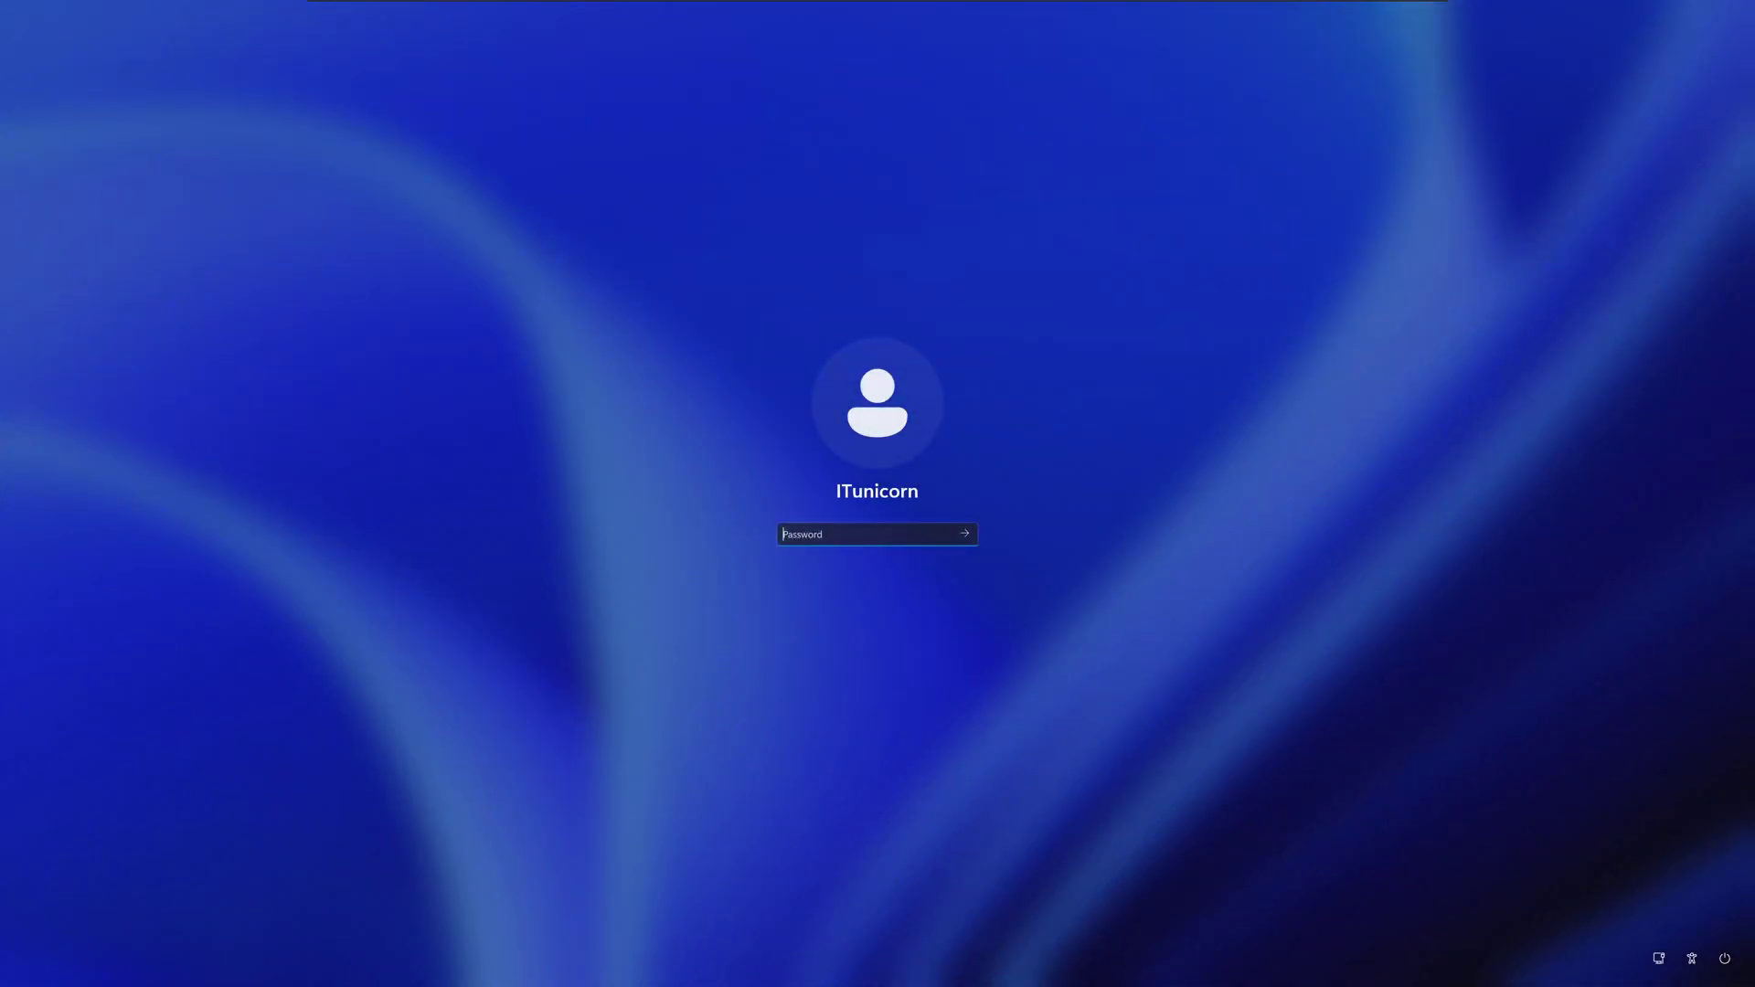
pyautogui.write('********')
pyautogui.press('Return')
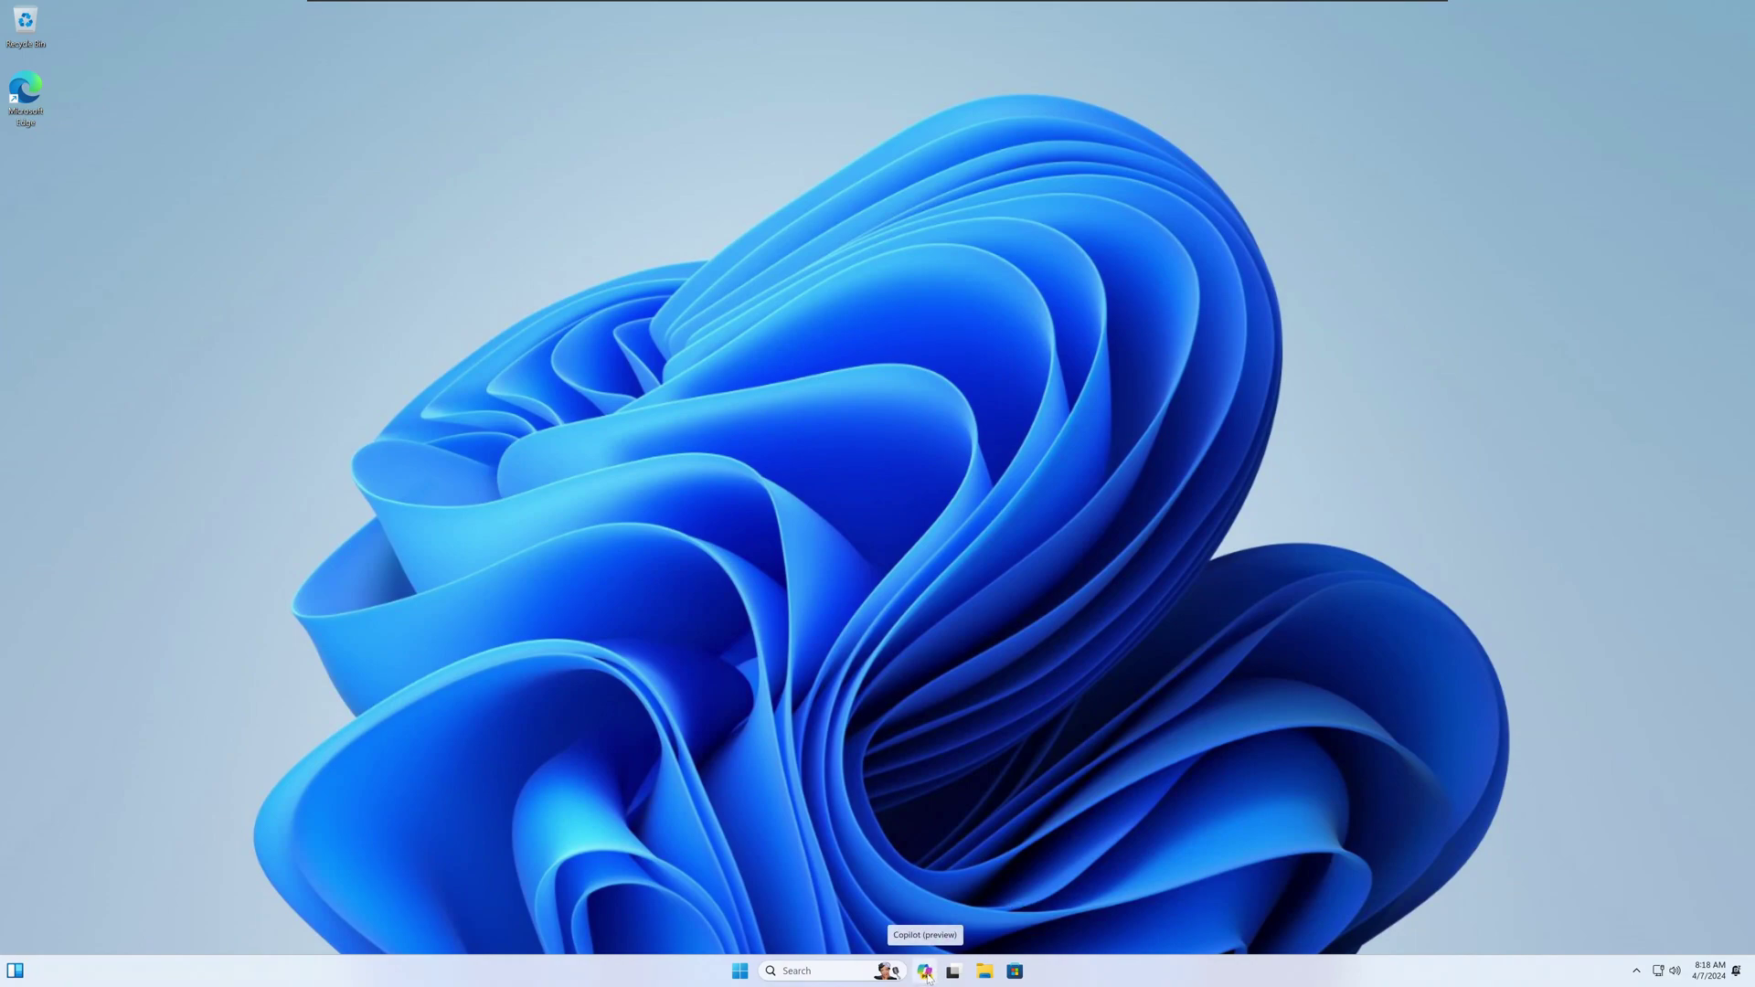
# Step: Open Copilot (preview) in its side panel from the taskbar icon
pyautogui.click(926, 974)
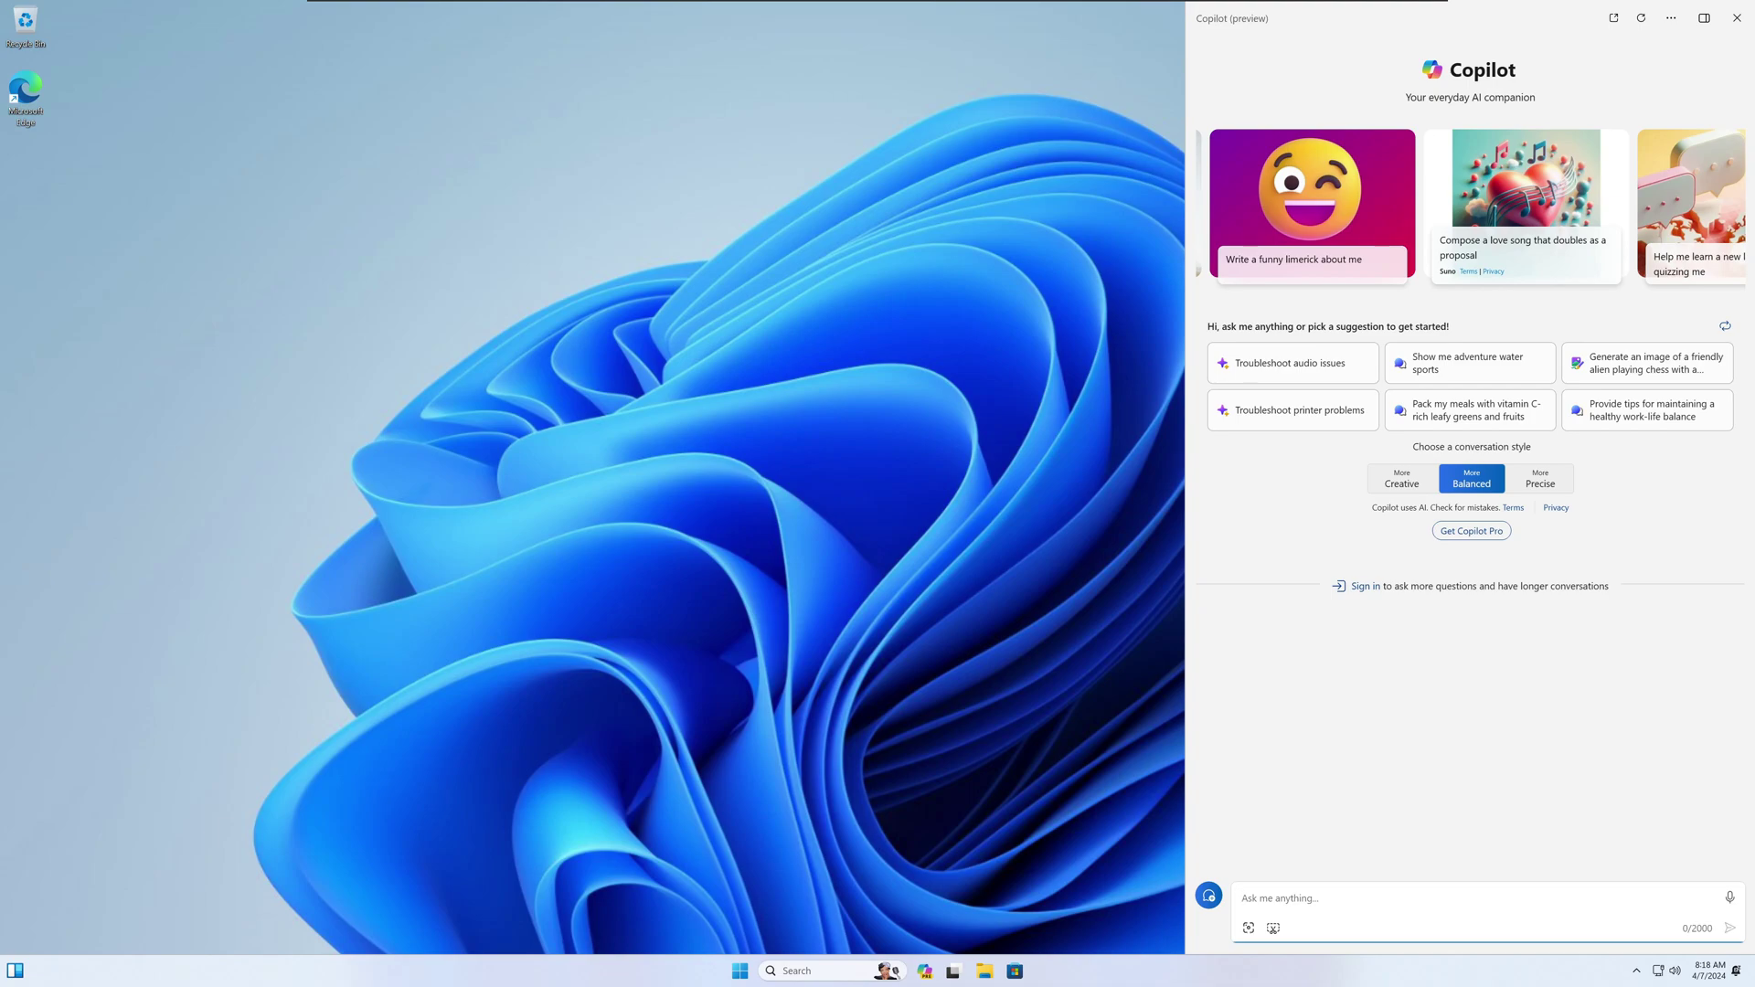
# Step: Ask Copilot to write a paragraph about Windows Tiny11 and accept its terms notice
pyautogui.write('write')
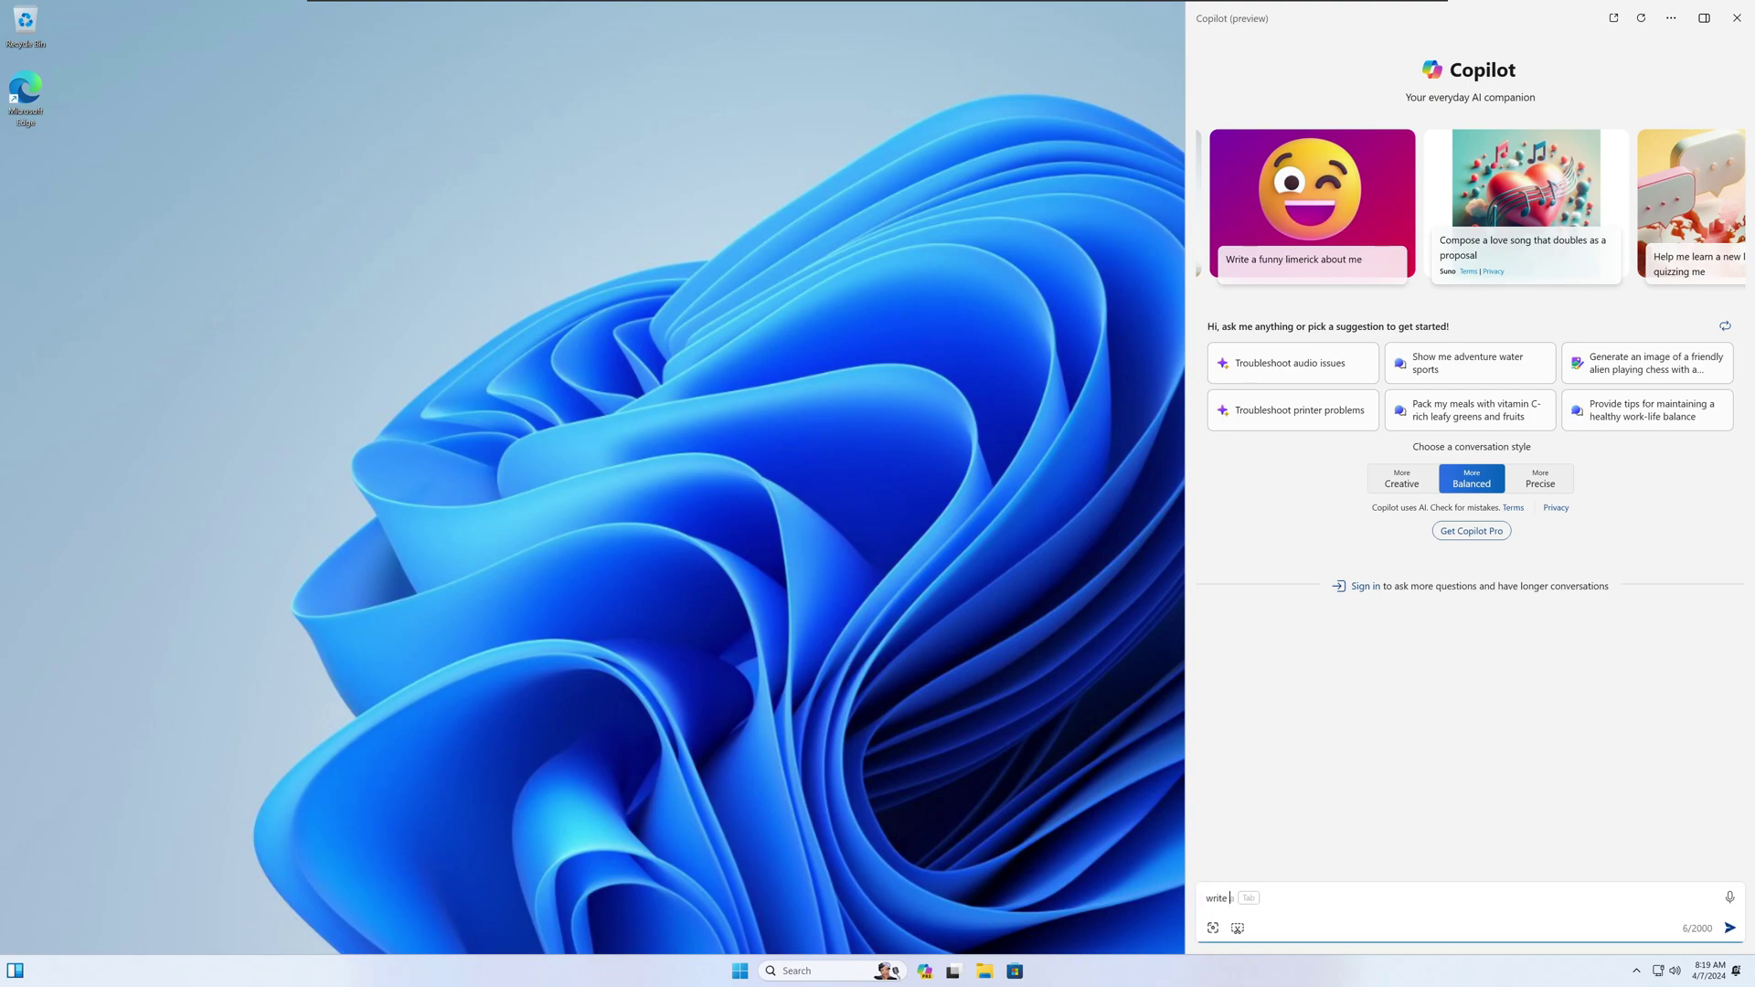
pyautogui.write(' a paragrap')
pyautogui.write('h about ')
pyautogui.write('Win0do')
pyautogui.write('dows ')
pyautogui.write('th')
pyautogui.write('iny 11')
pyautogui.press('Return')
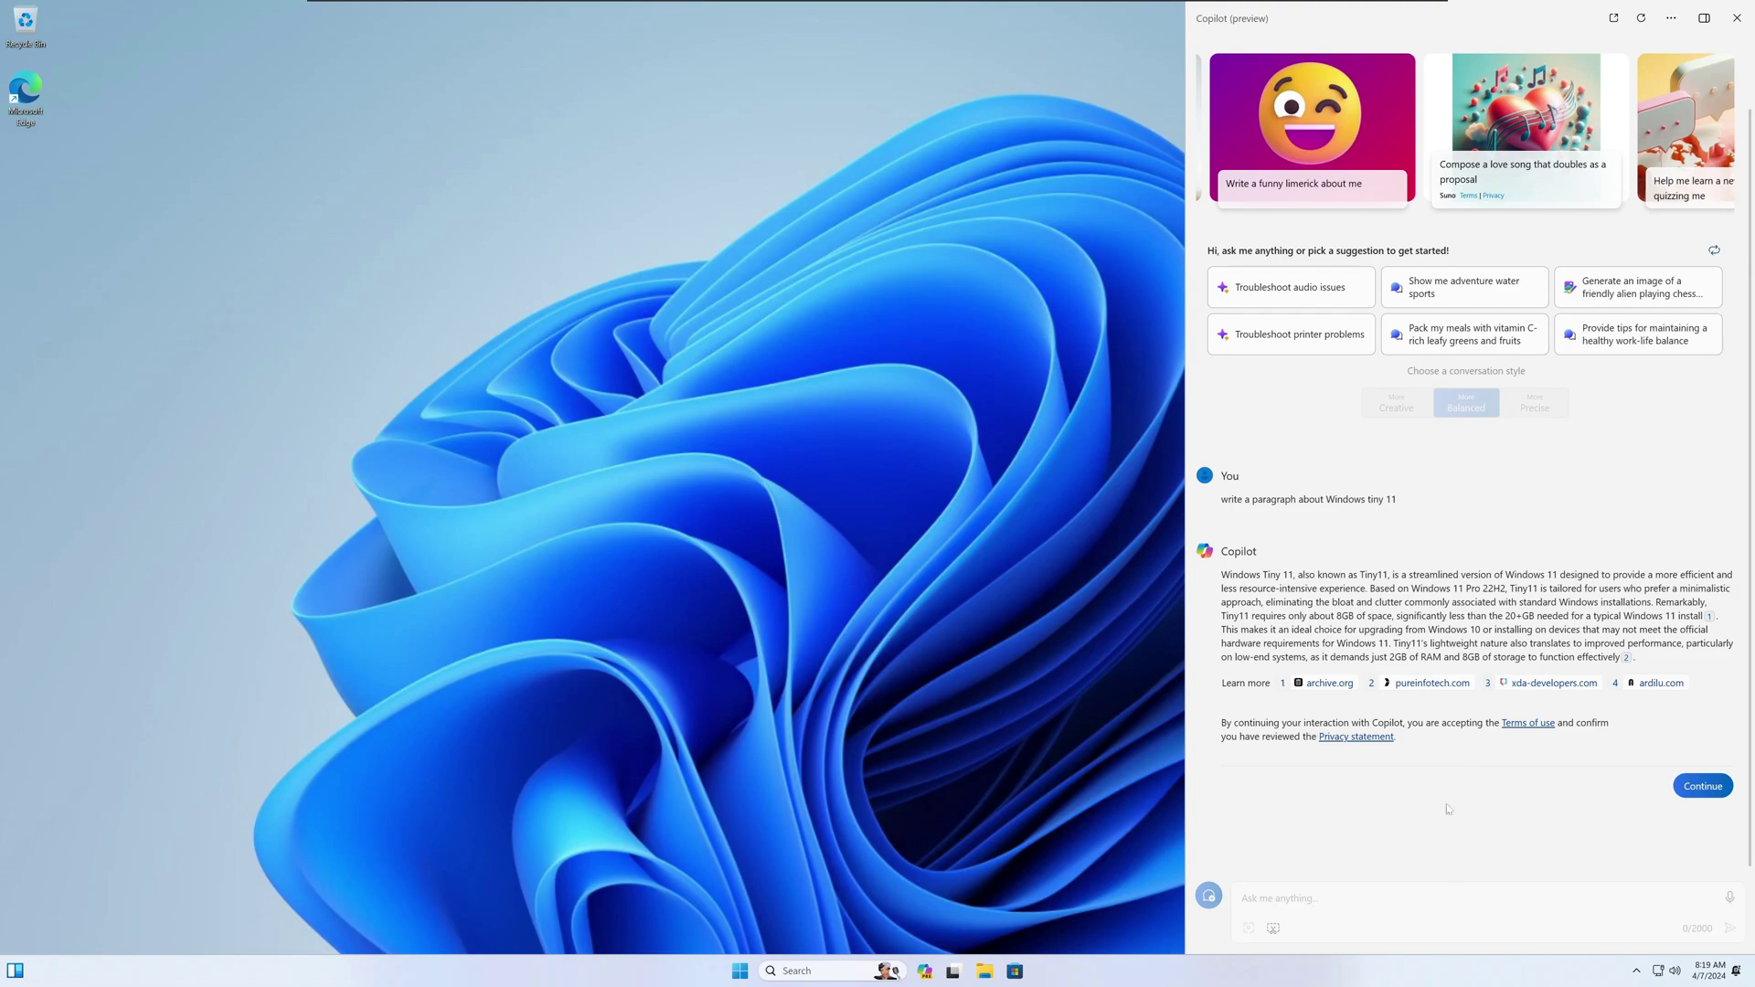
pyautogui.click(1702, 786)
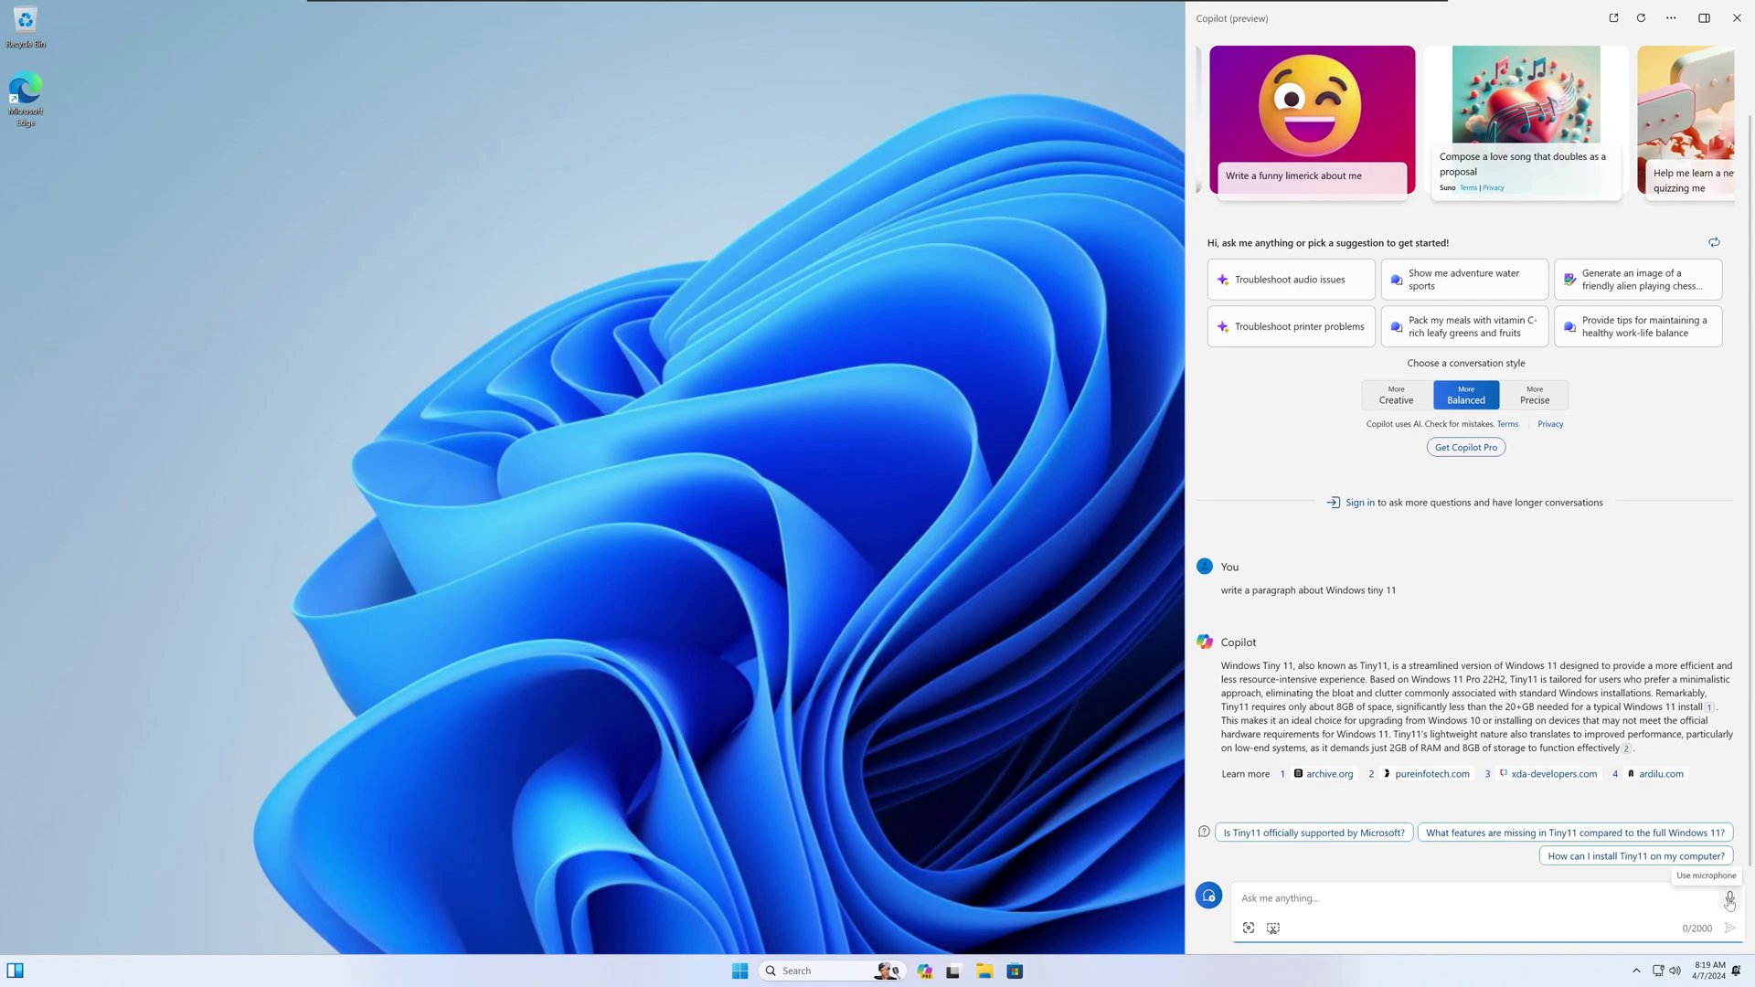
# Step: Dictate 'Draw a picture of a dinosaur eating a car' to Copilot, then return focus to the desktop
pyautogui.click(1729, 901)
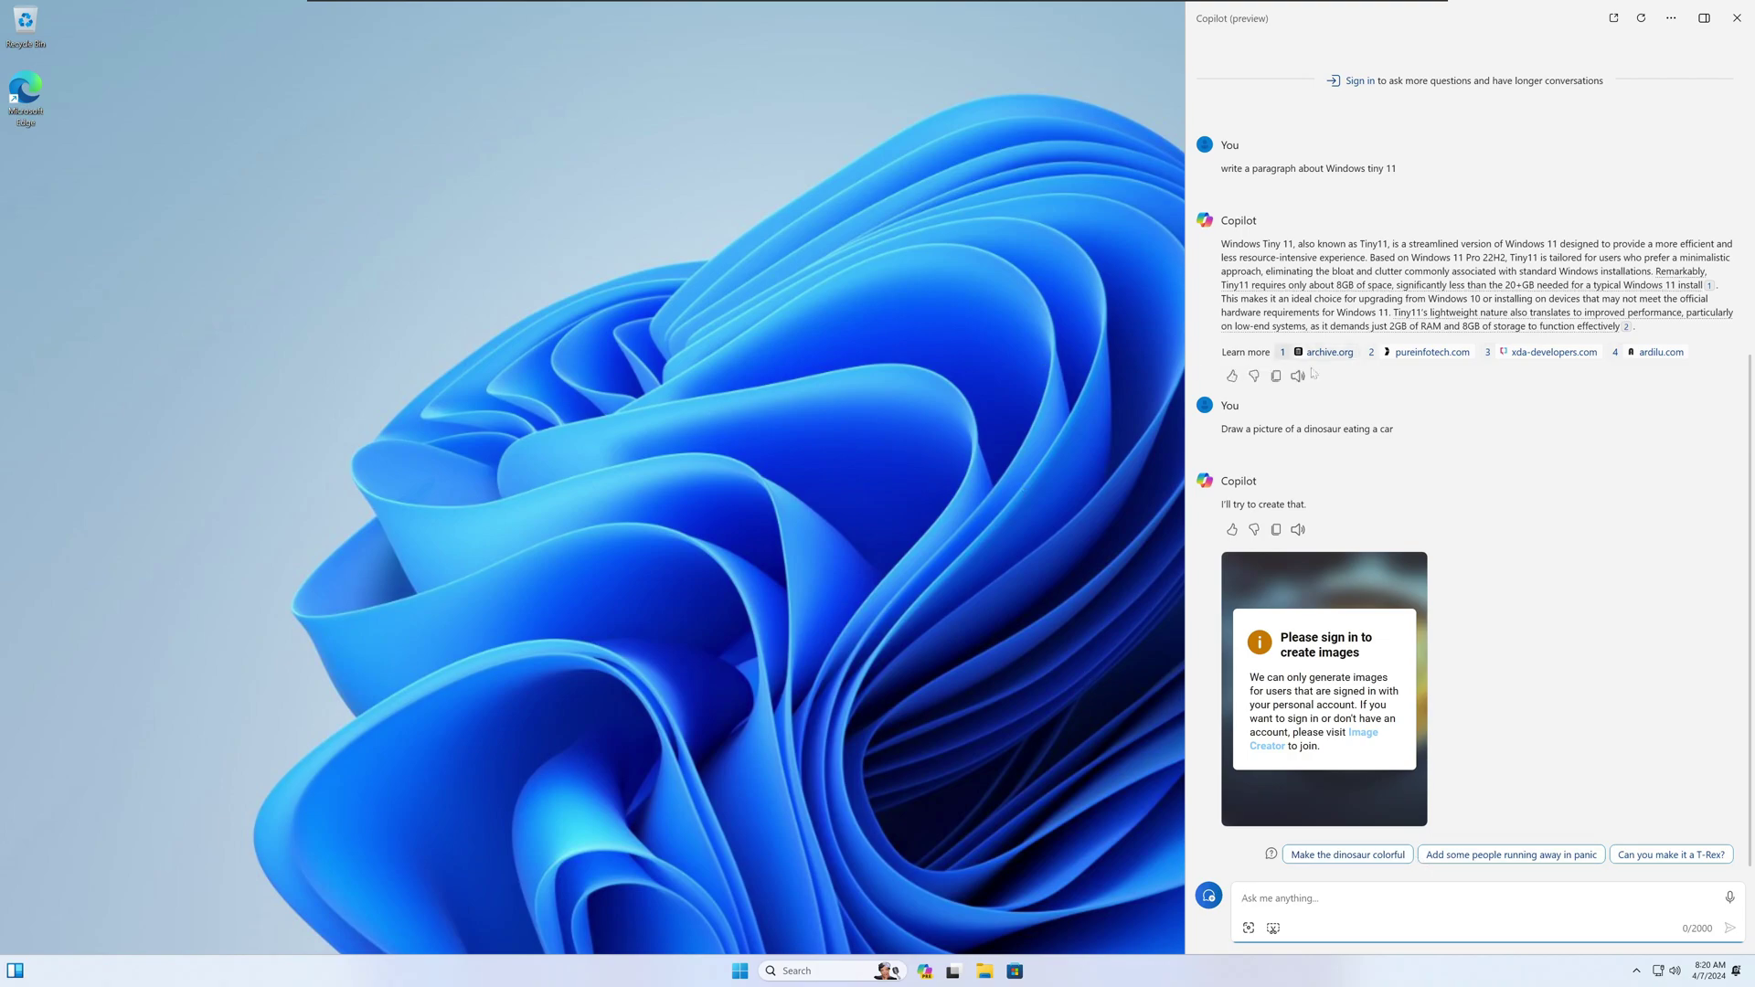
pyautogui.click(862, 686)
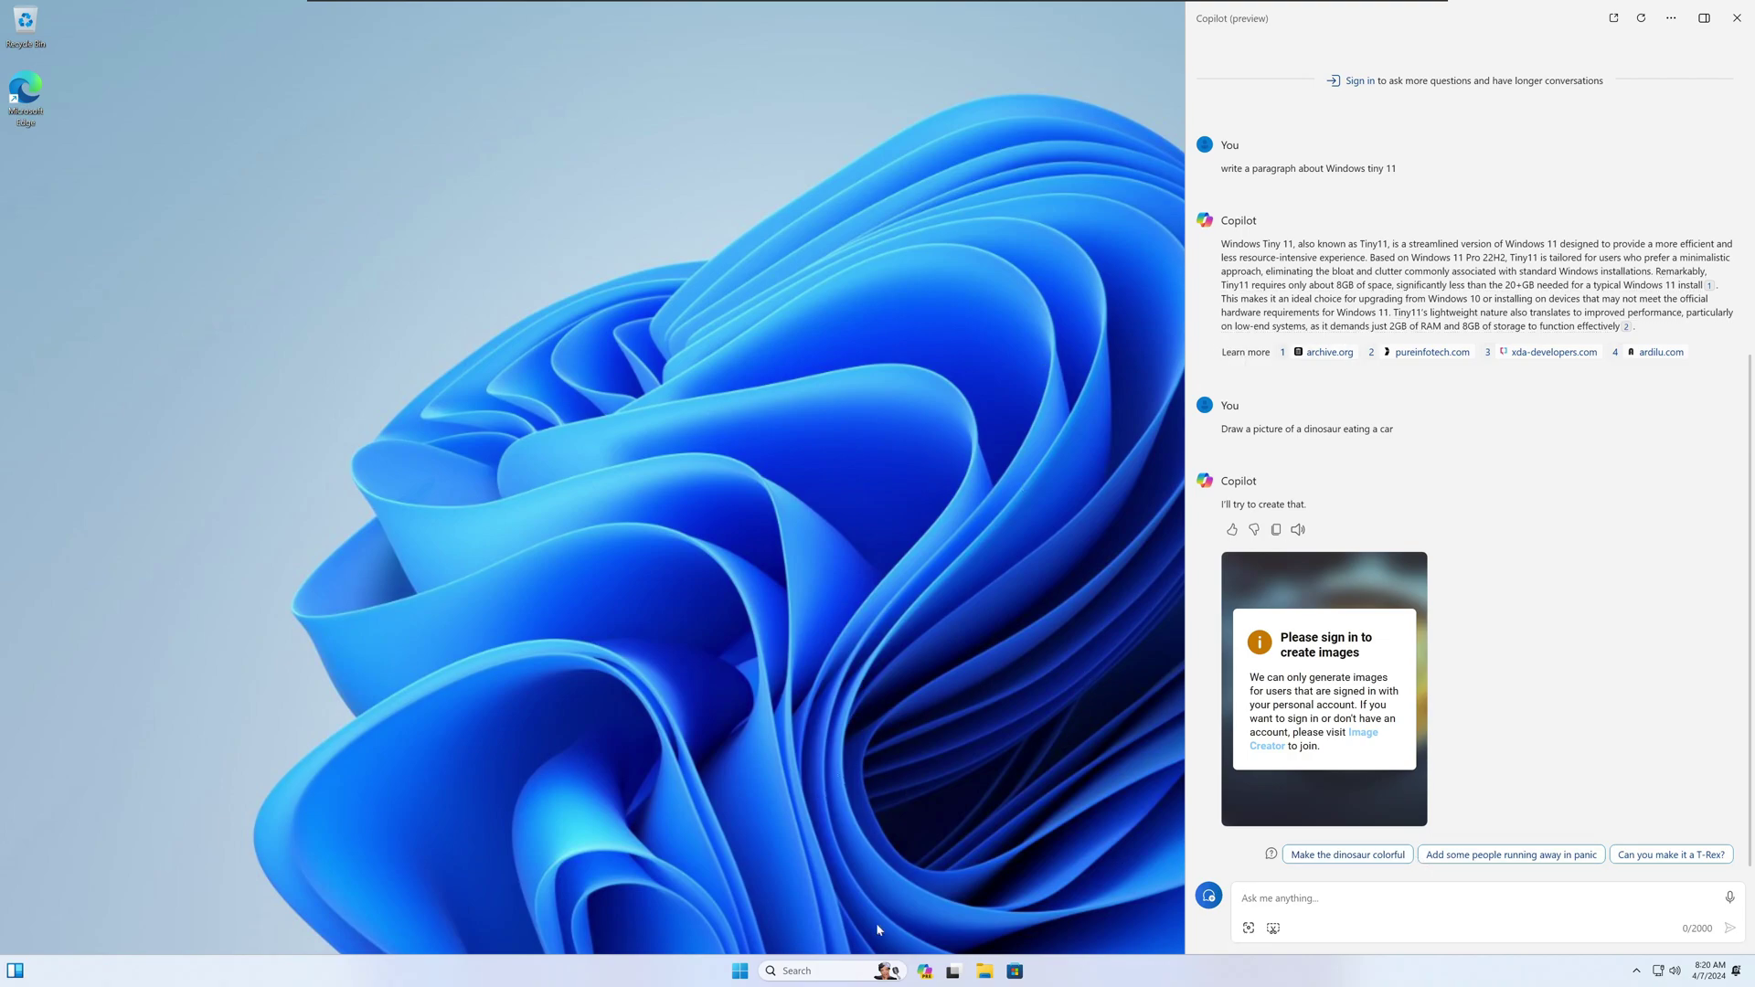
pyautogui.click(748, 978)
pyautogui.write('paint')
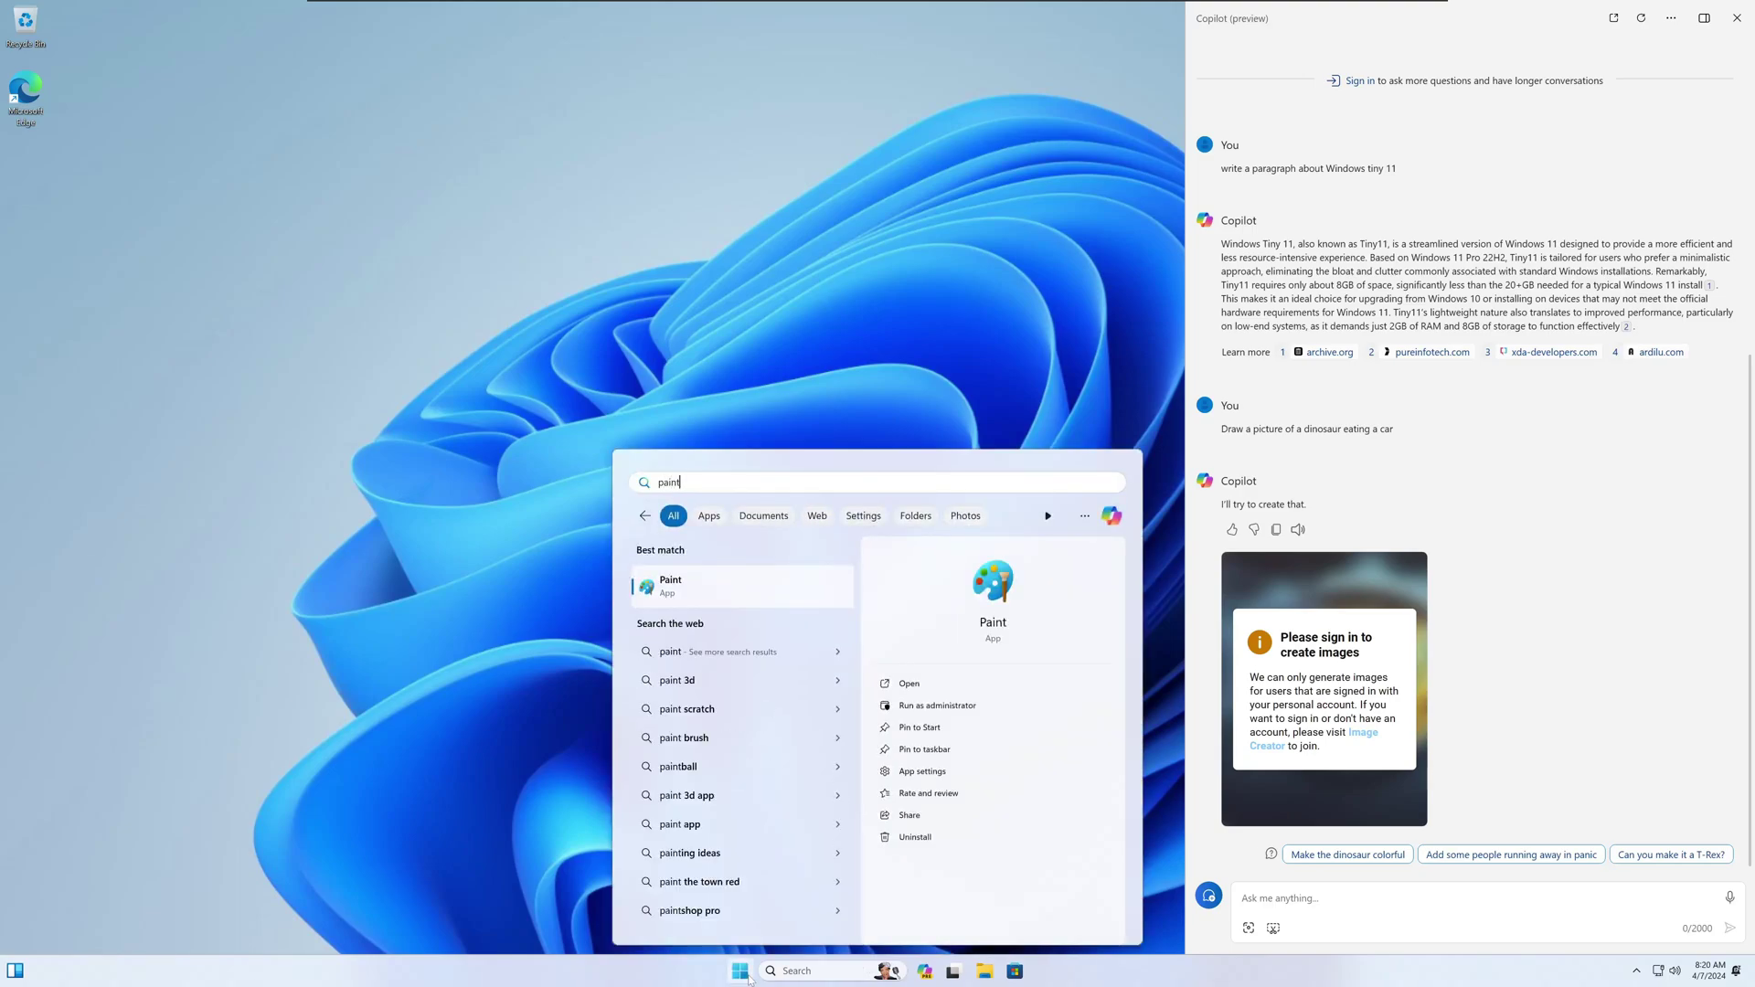
pyautogui.press('Return')
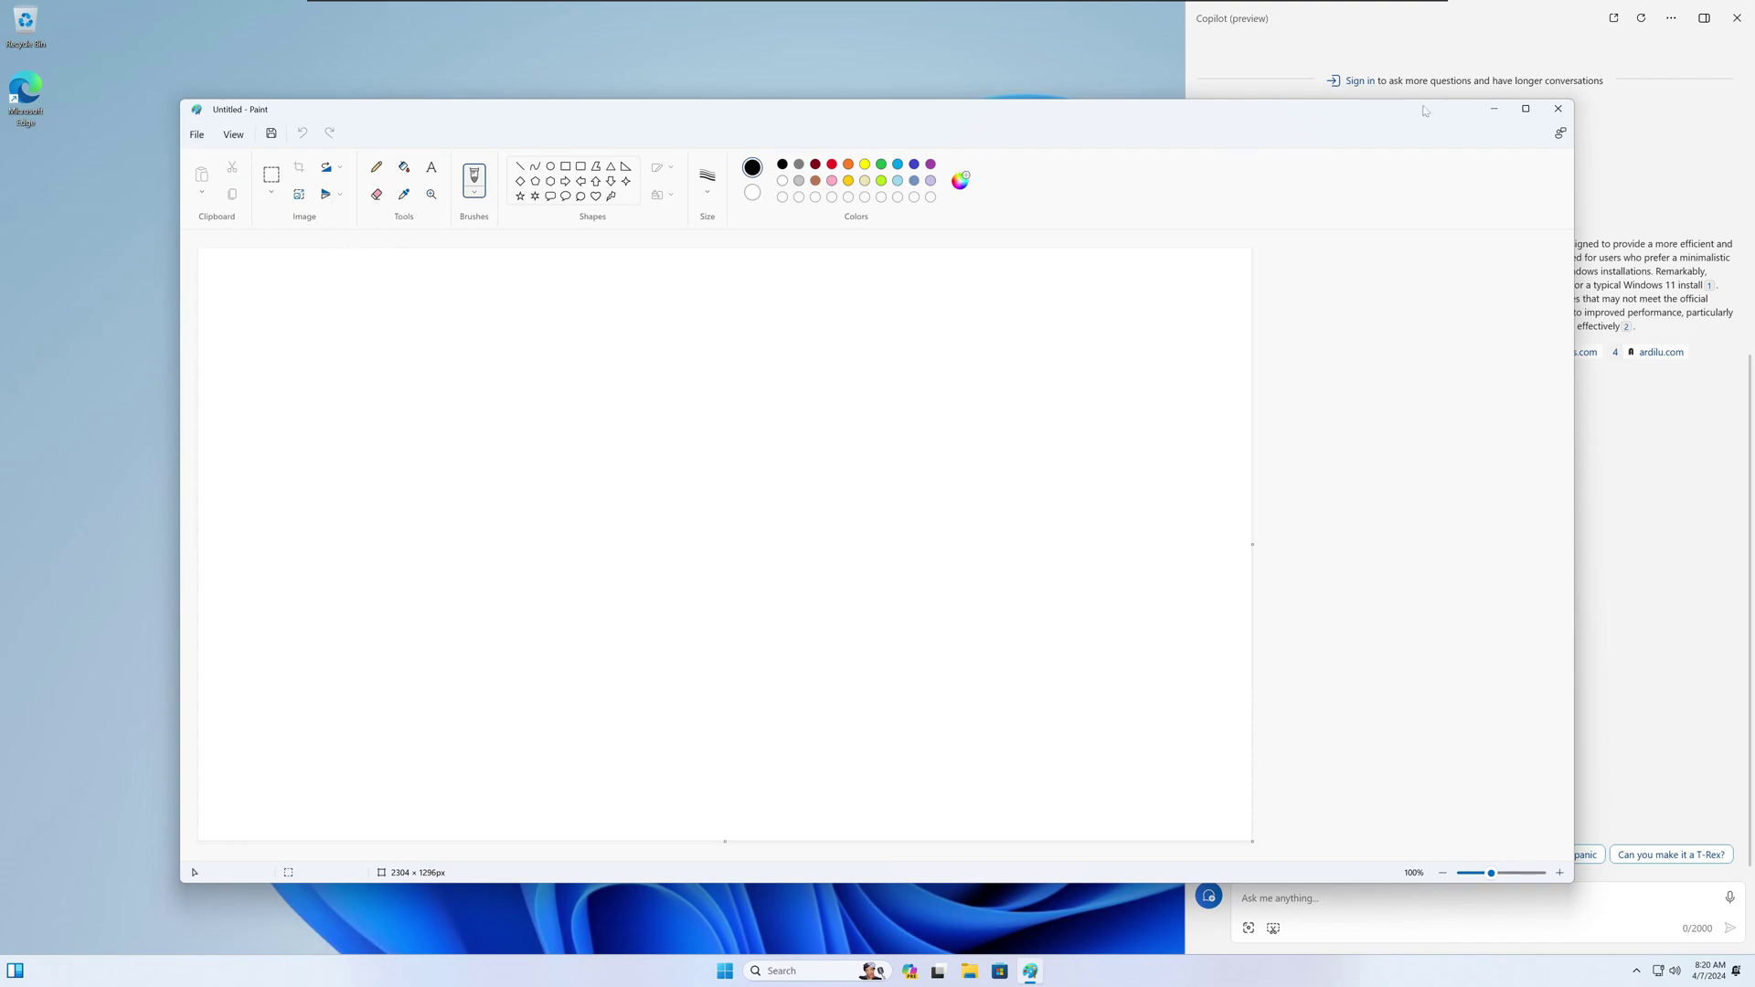
pyautogui.click(1558, 109)
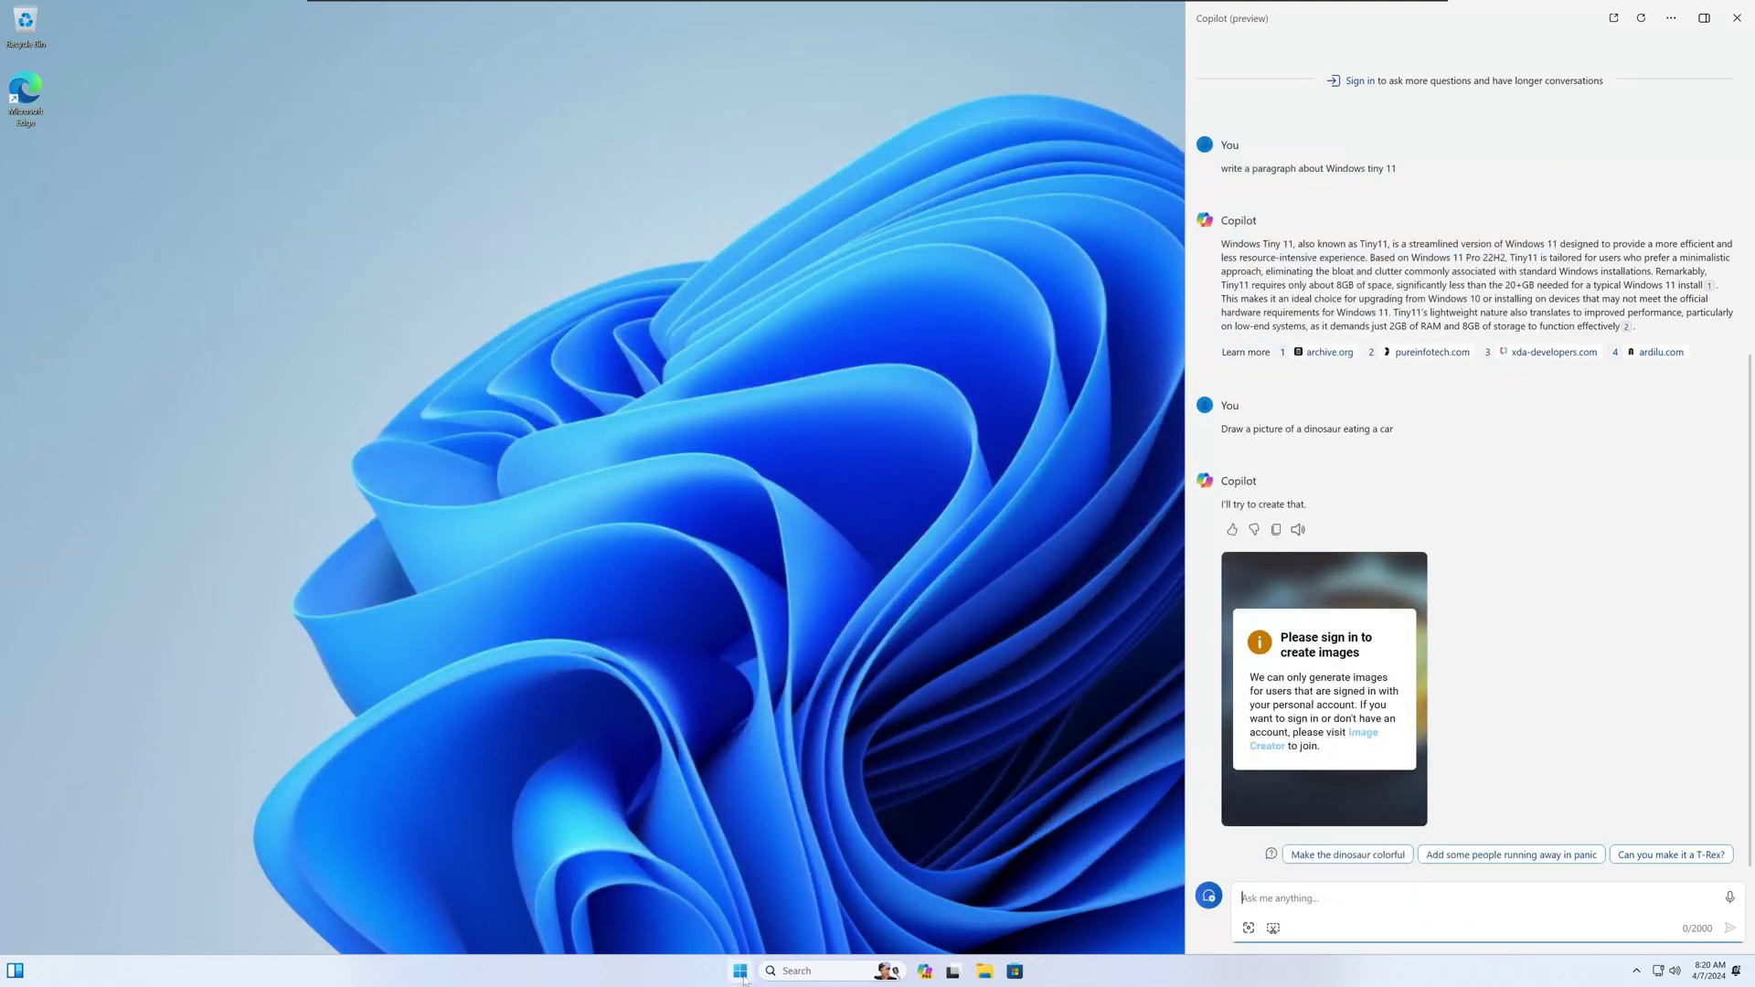
pyautogui.click(739, 971)
pyautogui.write('photos')
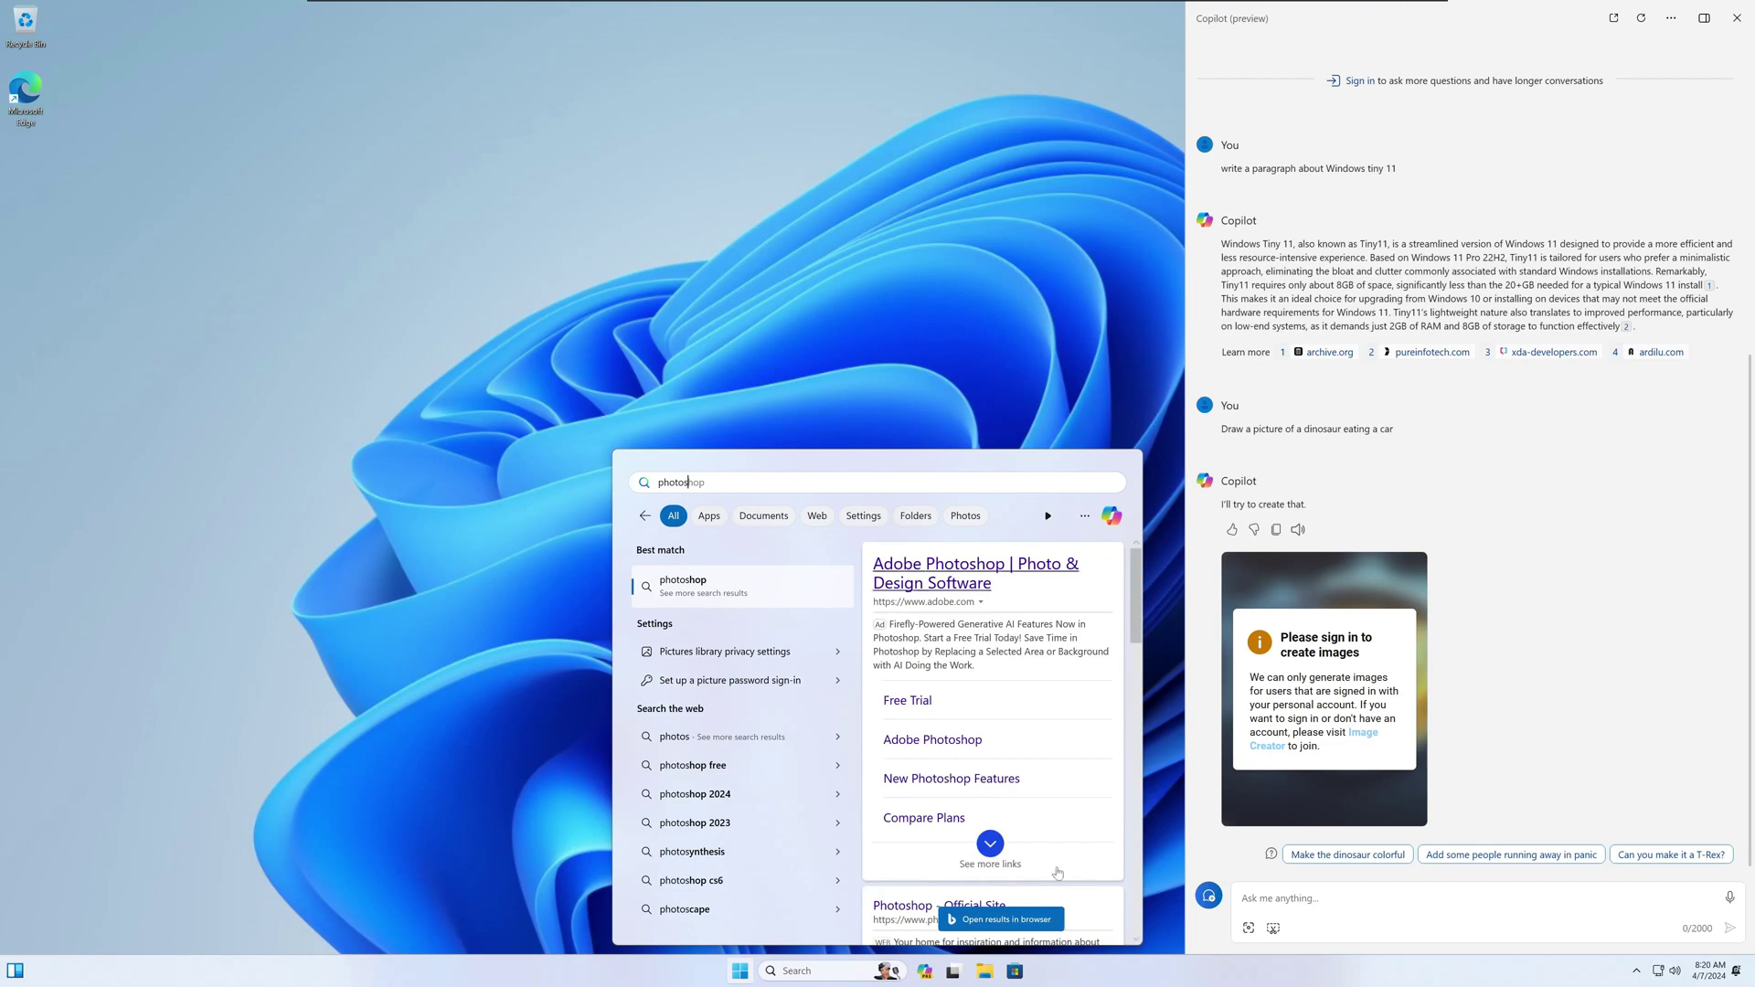
pyautogui.press('BackSpace')
pyautogui.press('BackSpace')
pyautogui.press('BackSpace')
pyautogui.press('BackSpace')
pyautogui.press('BackSpace')
pyautogui.press('BackSpace')
pyautogui.press('BackSpace')
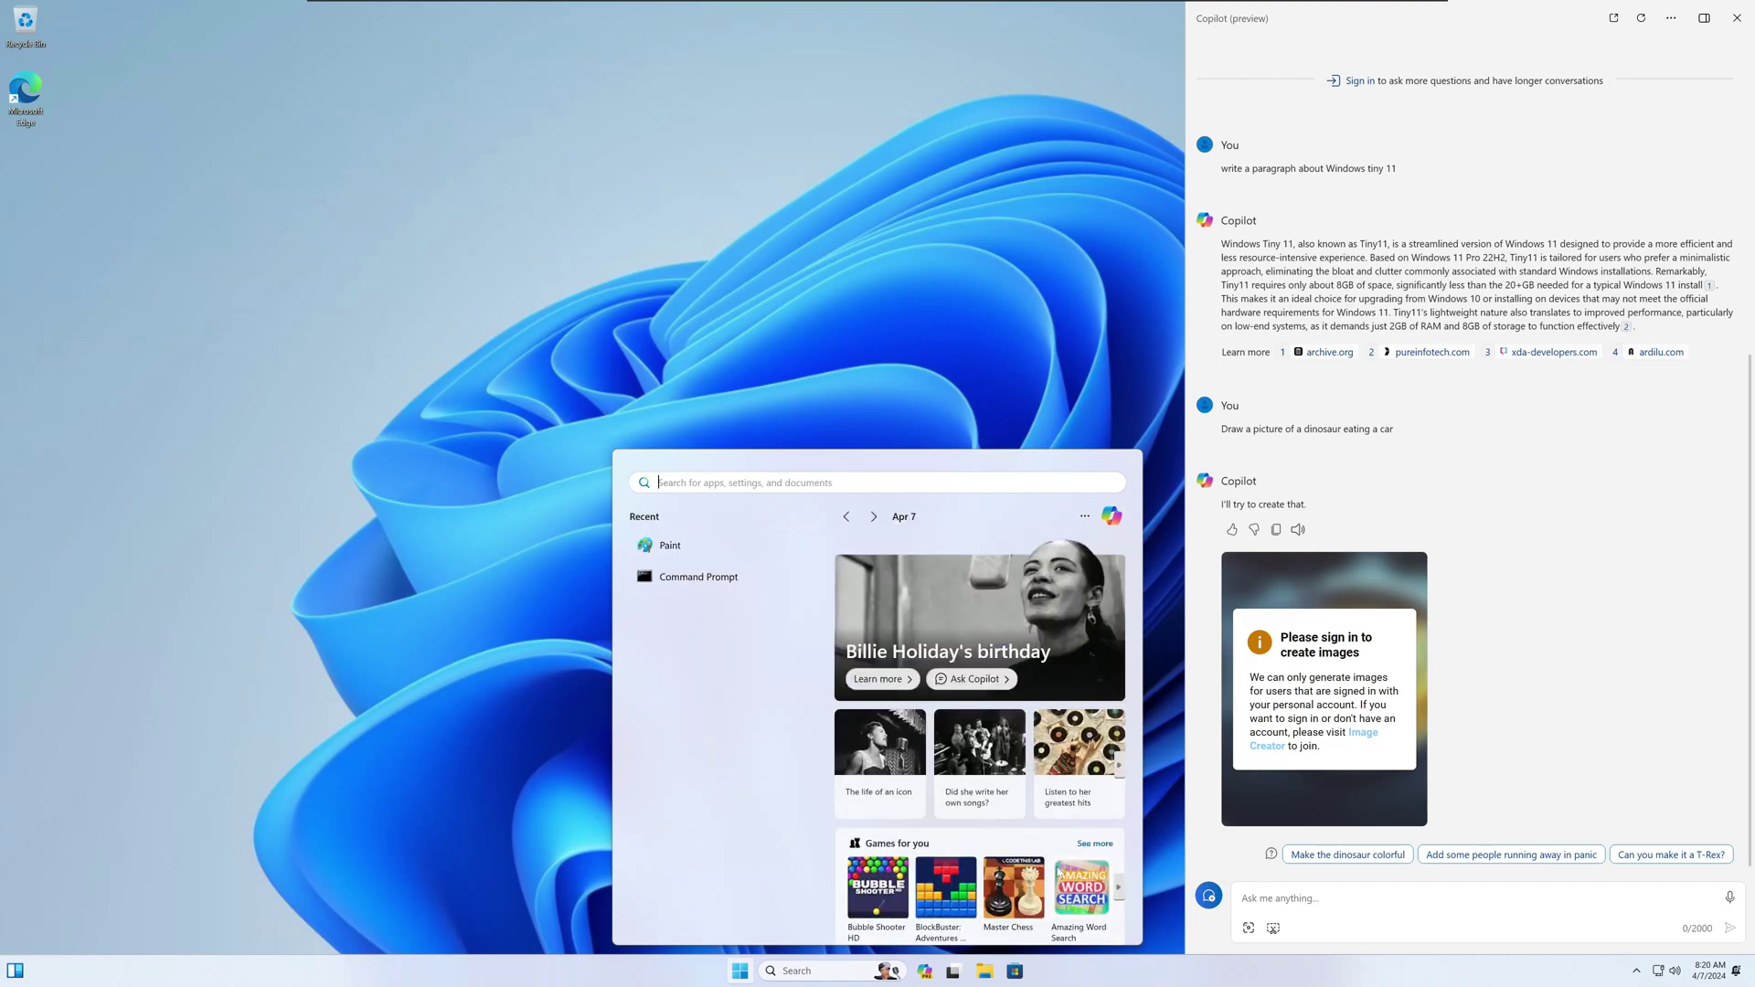
pyautogui.click(923, 264)
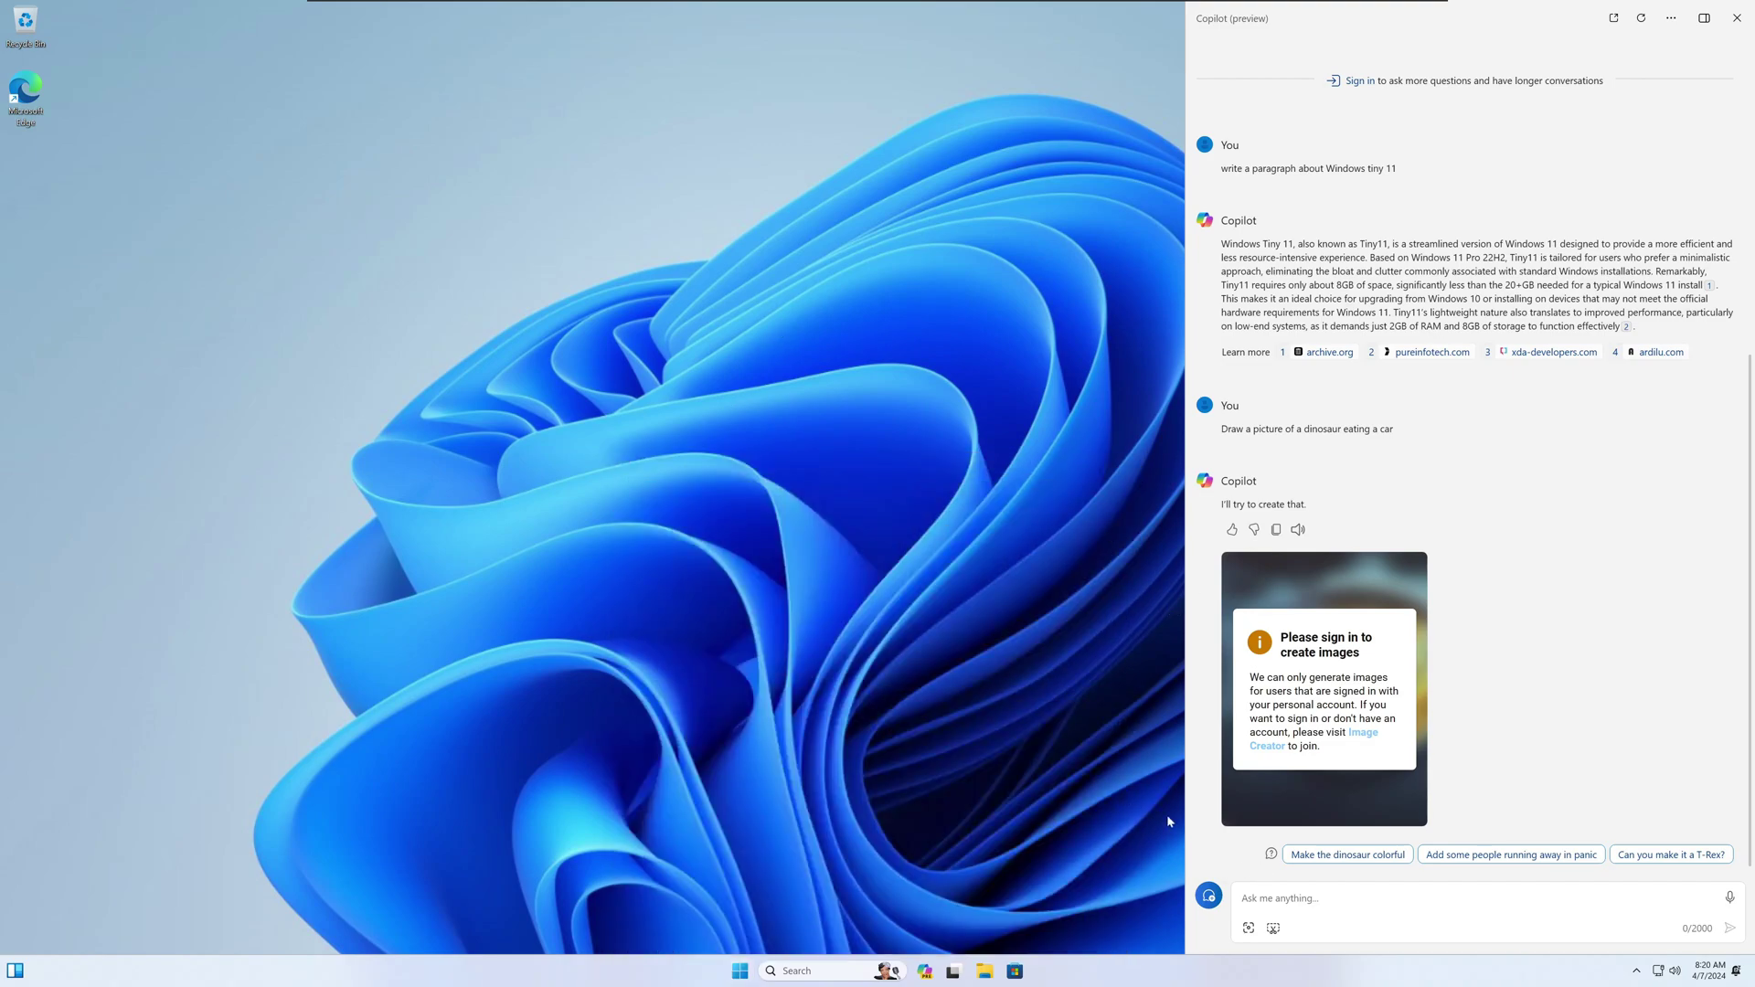